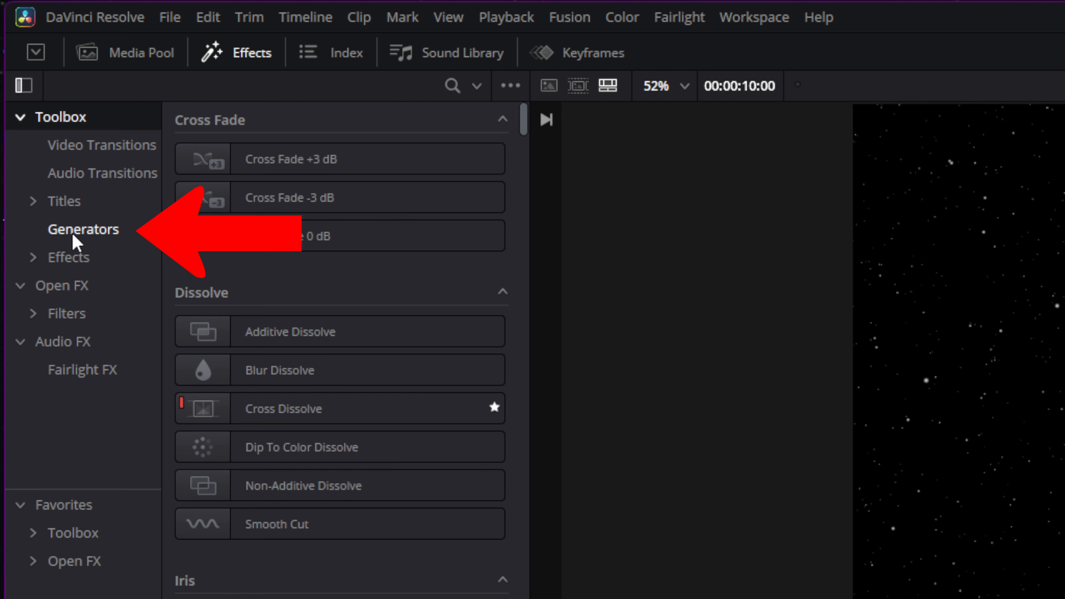
# - Add the Starfield Fusion generator to the start of the Video 1 track as a clip about 10 seconds long
pyautogui.click(76, 234)
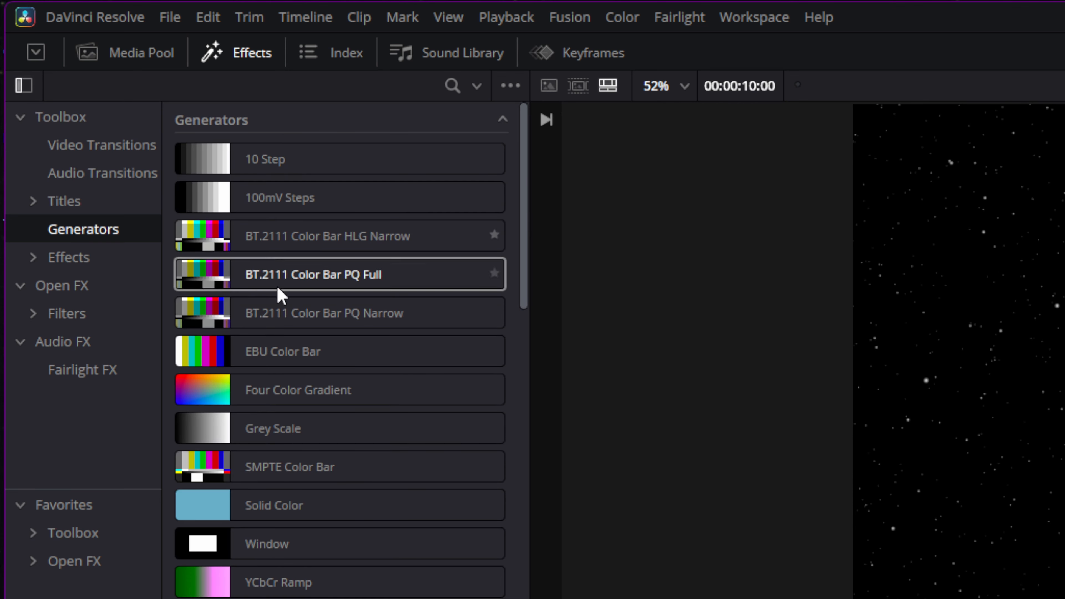
pyautogui.scroll(-5, 269, 470)
pyautogui.scroll(-10, 216, 528)
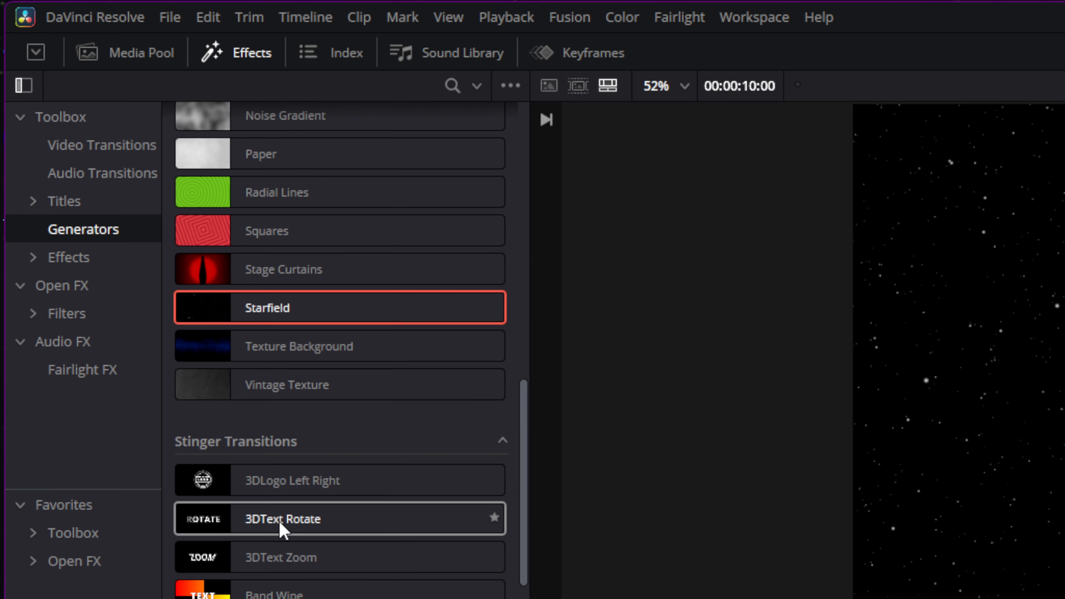
pyautogui.scroll(10, 277, 544)
pyautogui.scroll(3, 305, 226)
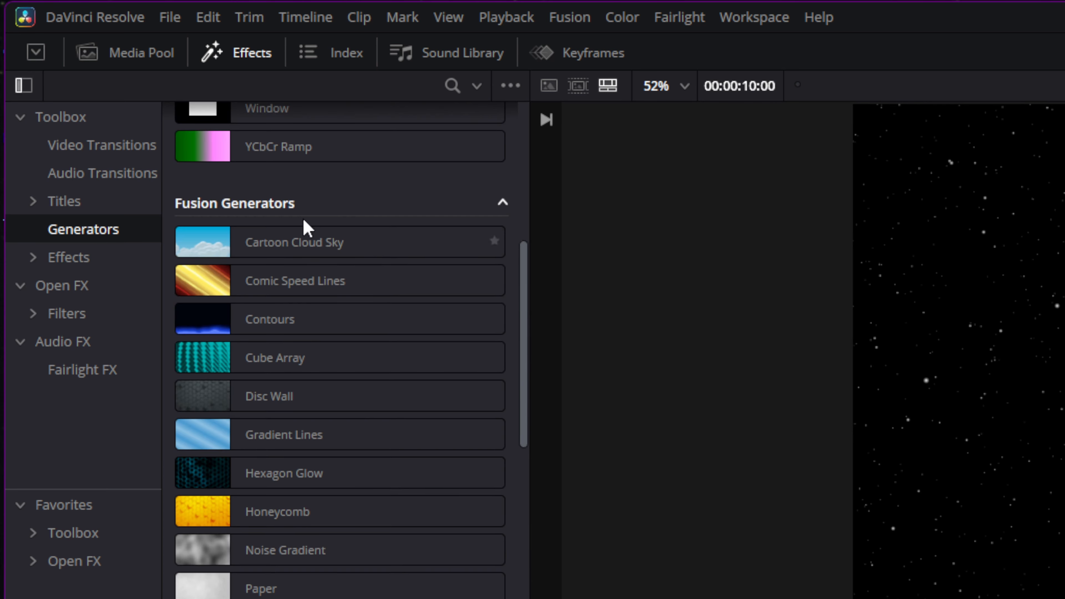
pyautogui.scroll(5, 264, 336)
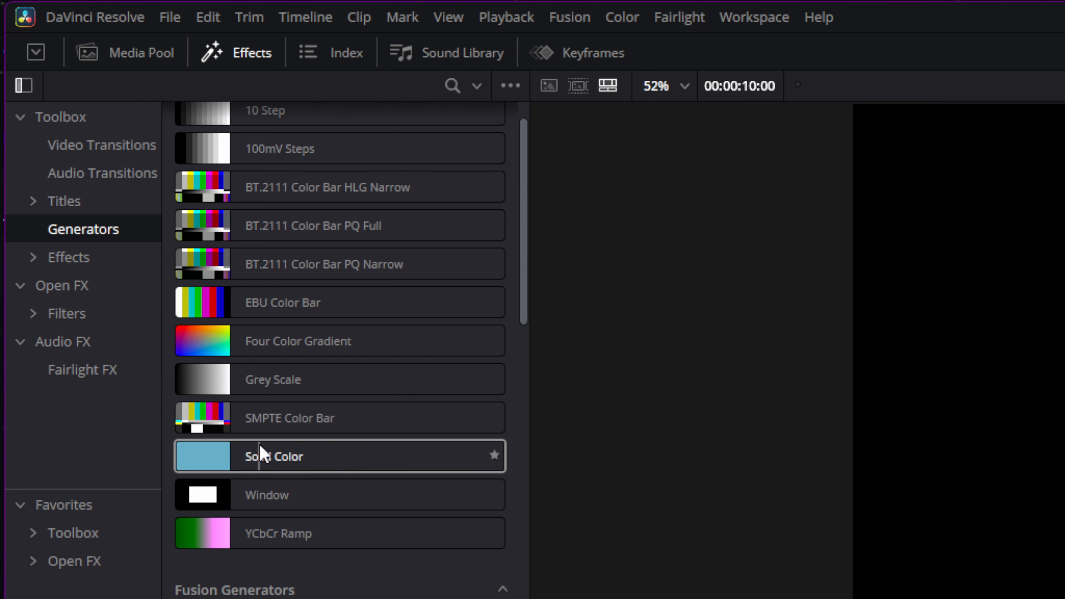
pyautogui.scroll(-15, 260, 453)
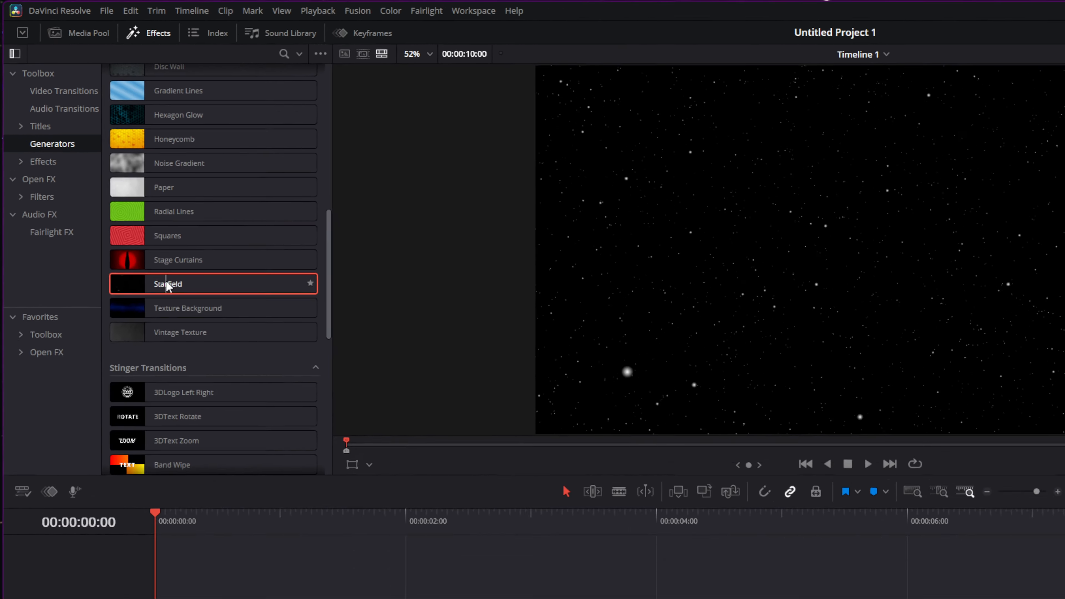
pyautogui.doubleClick(261, 455)
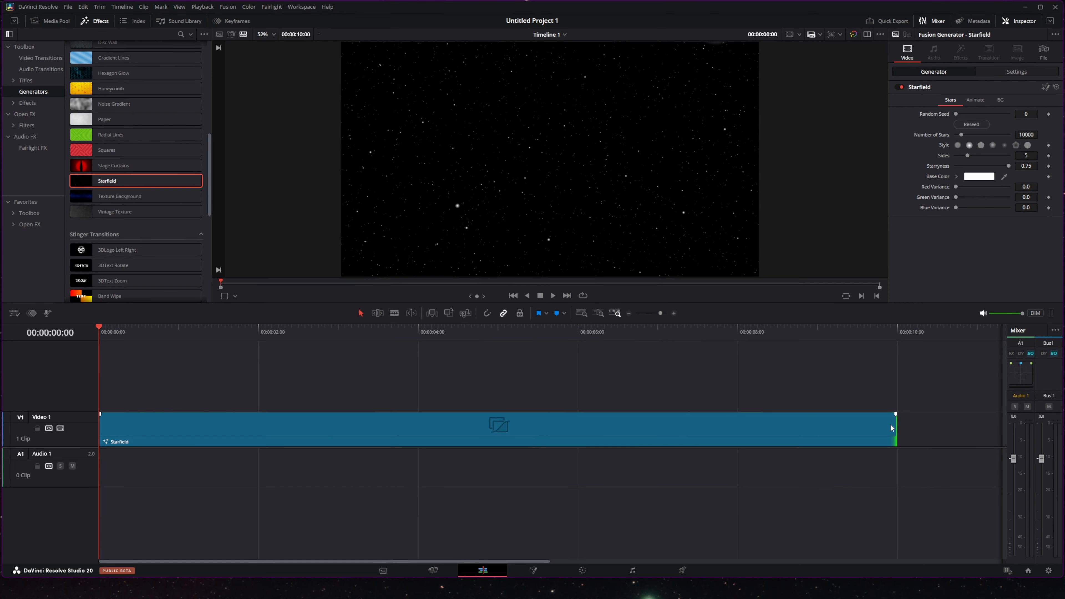
# - Place the Noise Gradient generator on a new track above the Starfield clip and trim it to about two seconds
pyautogui.scroll(1, 139, 200)
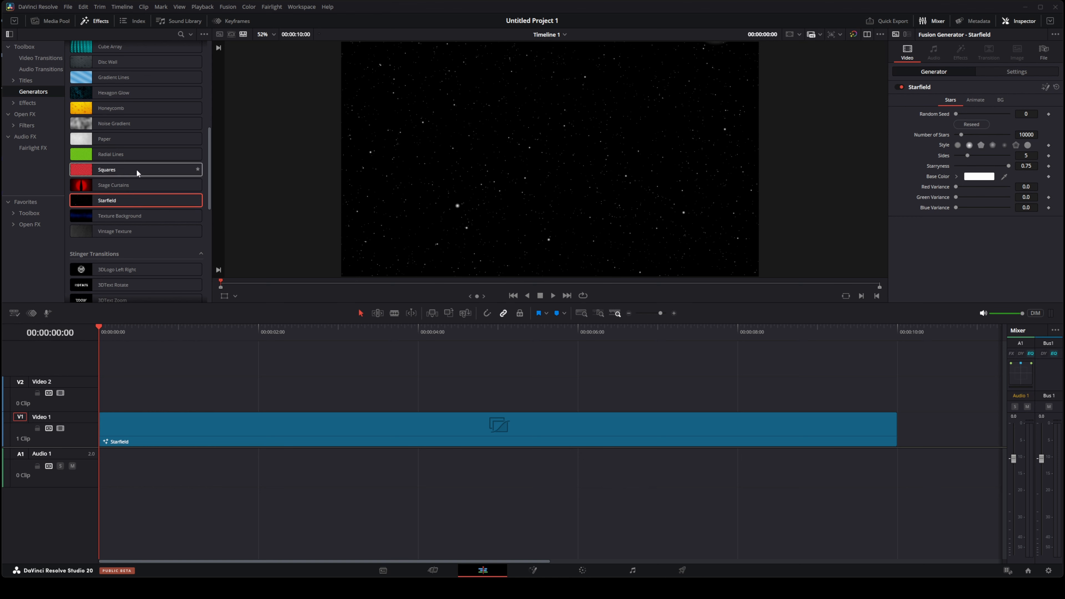
pyautogui.moveTo(130, 126); pyautogui.dragTo(95, 397)
pyautogui.moveTo(496, 389); pyautogui.dragTo(257, 394)
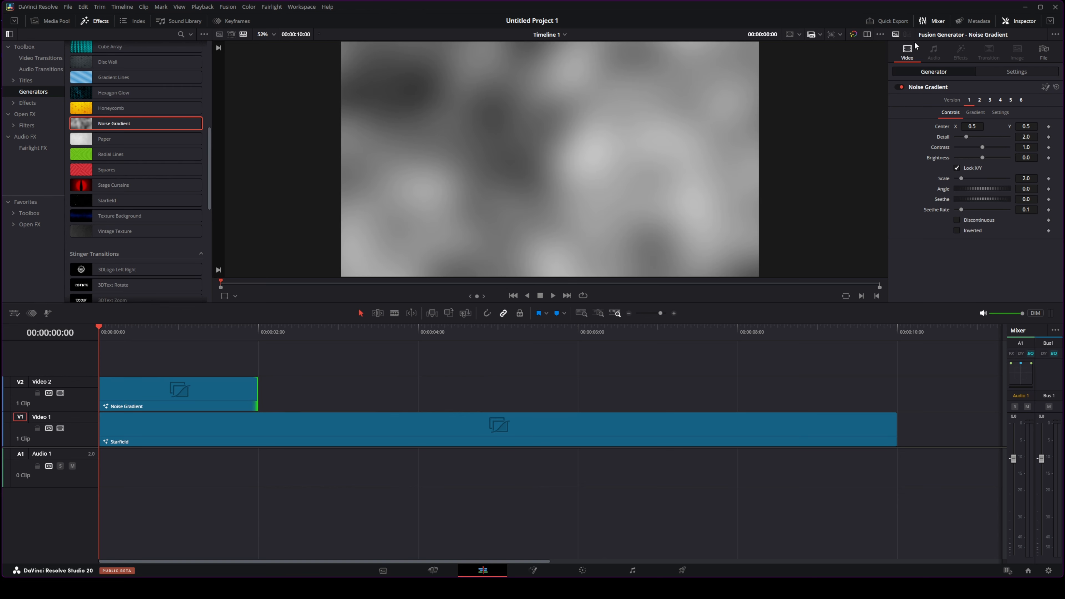
# - Set the Noise Gradient's Detail to 10.0 and Scale to 6.0, and lower its Seethe Rate
pyautogui.moveTo(965, 136); pyautogui.dragTo(1008, 136)
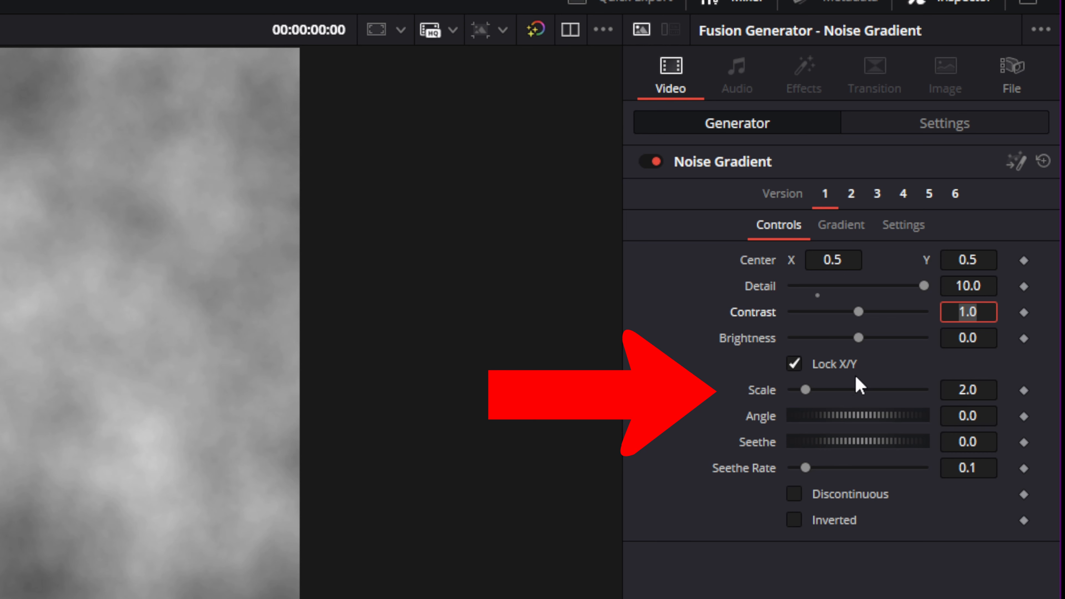
pyautogui.click(971, 391)
pyautogui.write('6')
pyautogui.press('Tab')
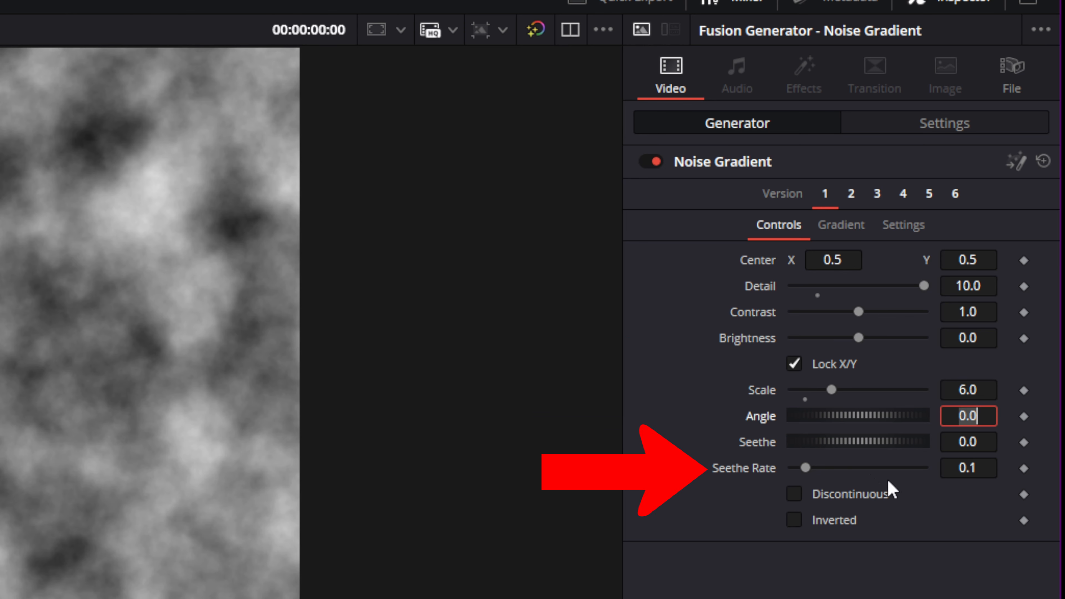
pyautogui.moveTo(805, 468); pyautogui.dragTo(798, 469)
# - Set the Noise Gradient's gradient type to Radial
pyautogui.click(828, 226)
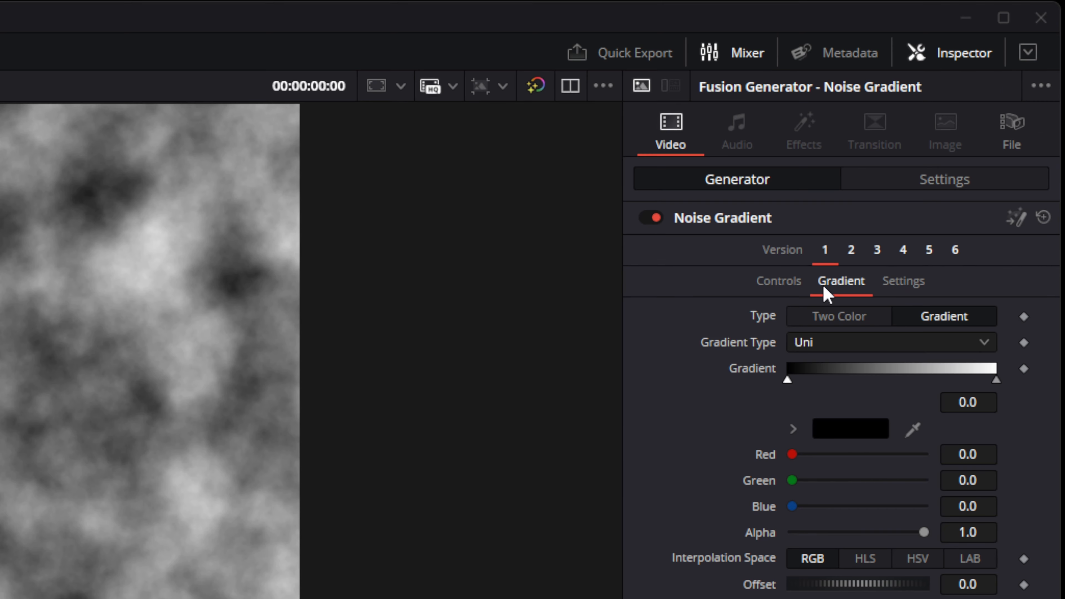
pyautogui.click(835, 342)
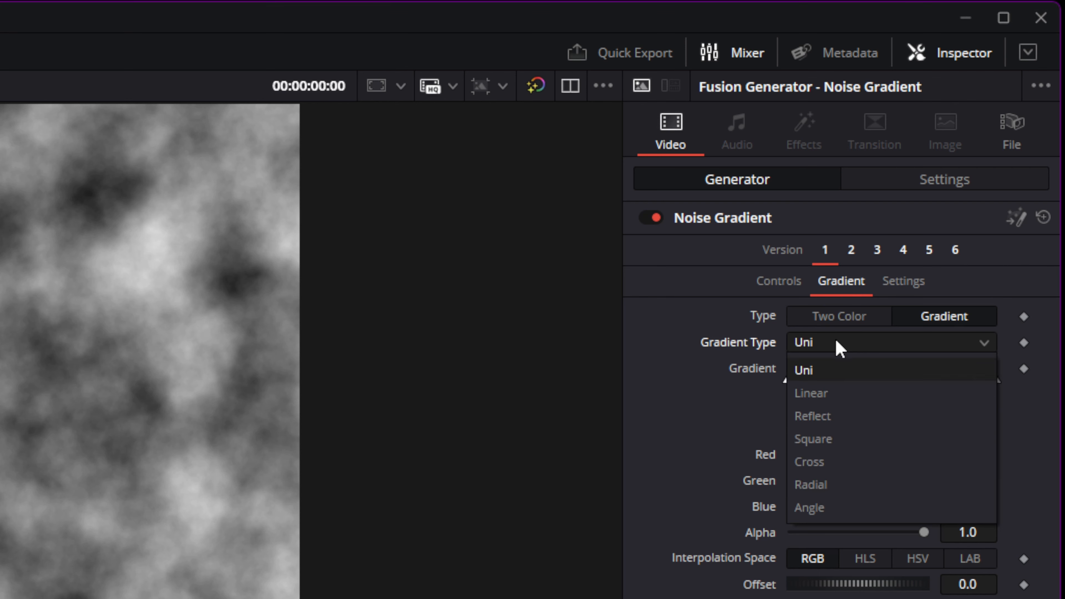
pyautogui.click(836, 486)
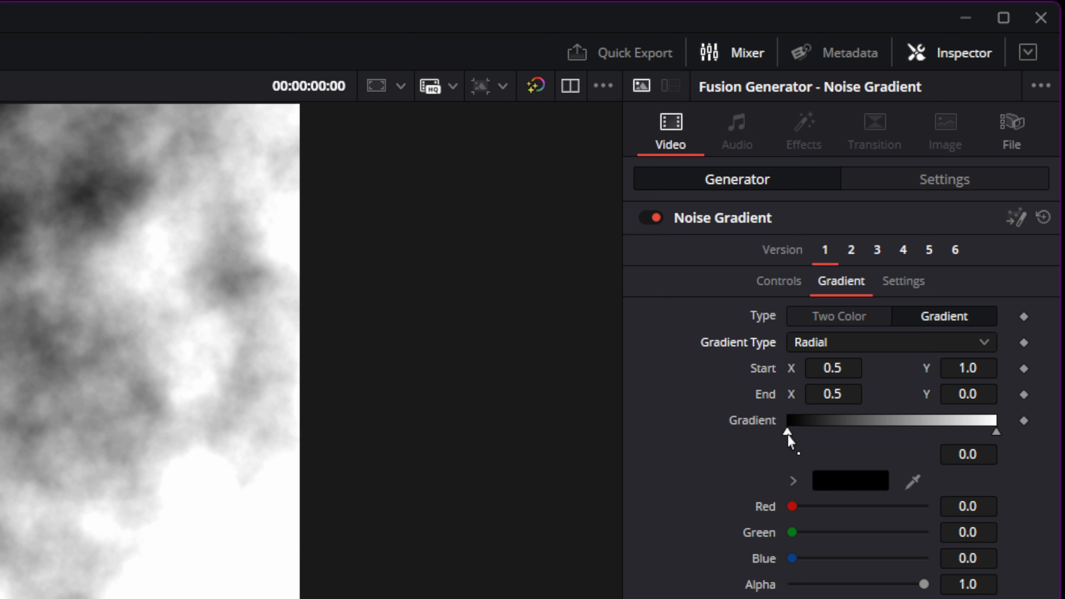
# - Set the gradient's starting colour stop to #230344
pyautogui.click(843, 489)
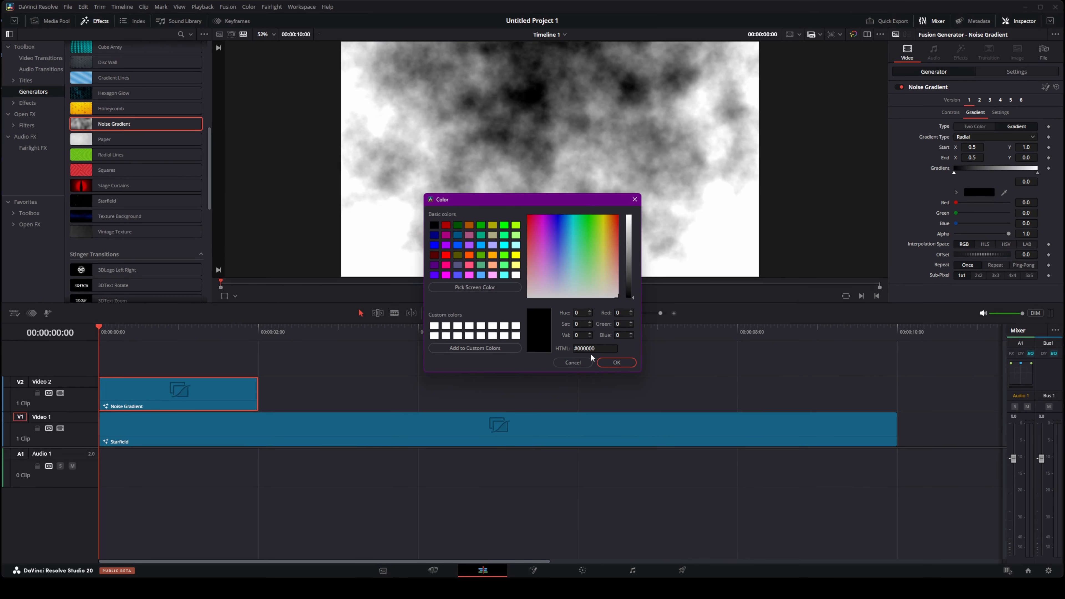
pyautogui.click(595, 349)
pyautogui.moveTo(595, 349); pyautogui.dragTo(573, 350)
pyautogui.write('#230344')
pyautogui.click(616, 363)
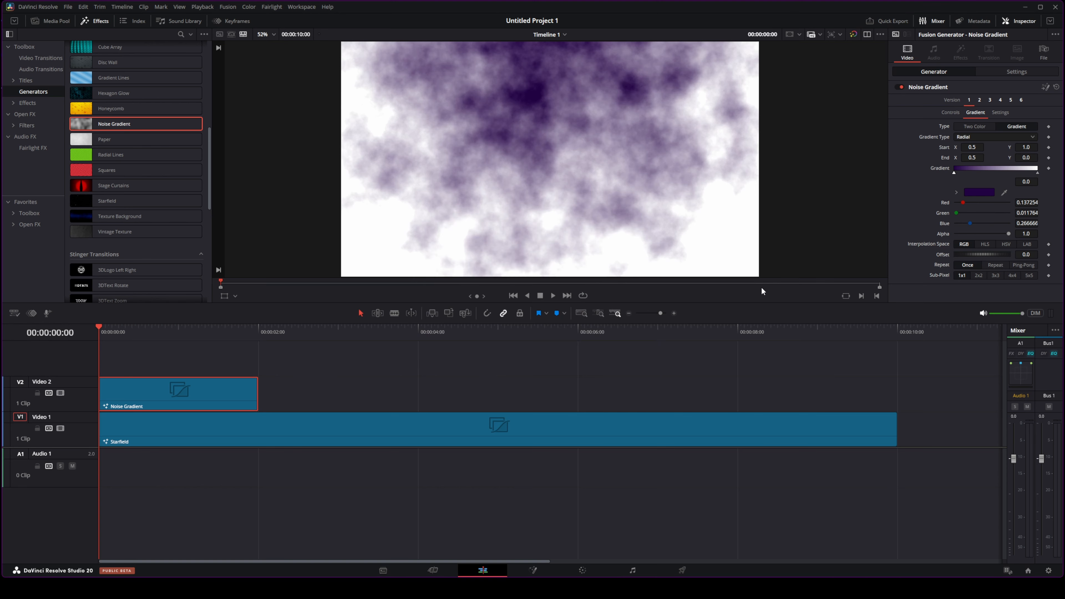
# - Set the gradient's end colour stop to black with Alpha 0.0
pyautogui.click(1037, 173)
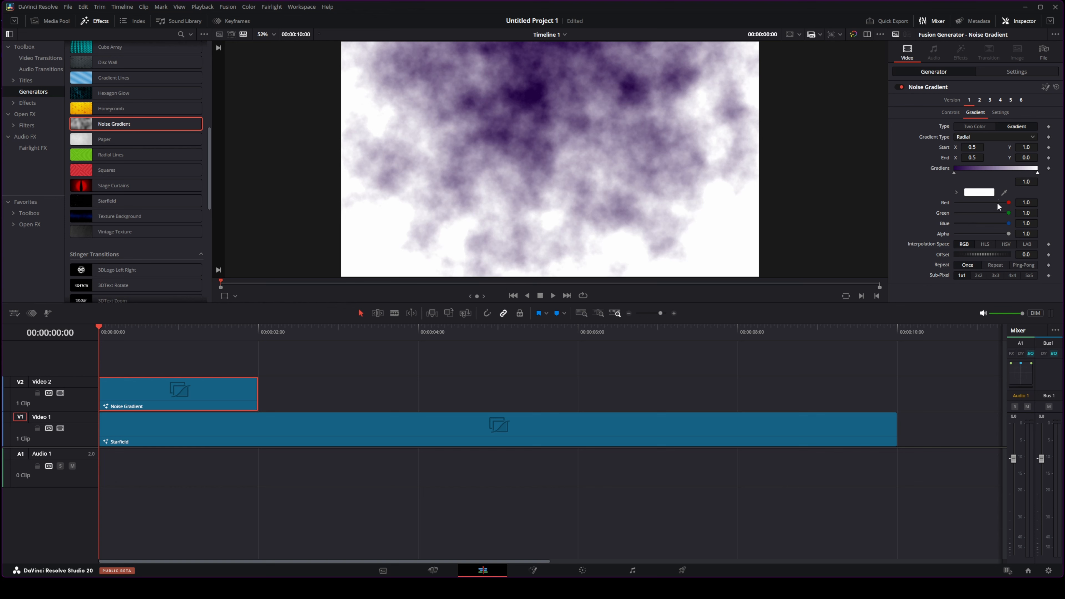
pyautogui.click(977, 193)
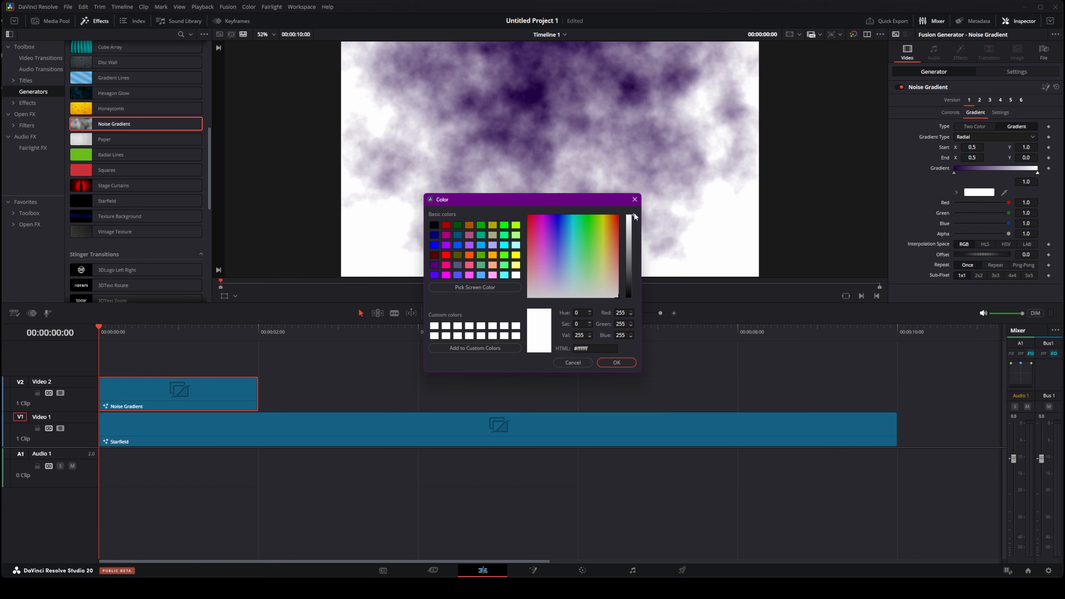
pyautogui.moveTo(633, 216); pyautogui.dragTo(629, 302)
pyautogui.click(616, 362)
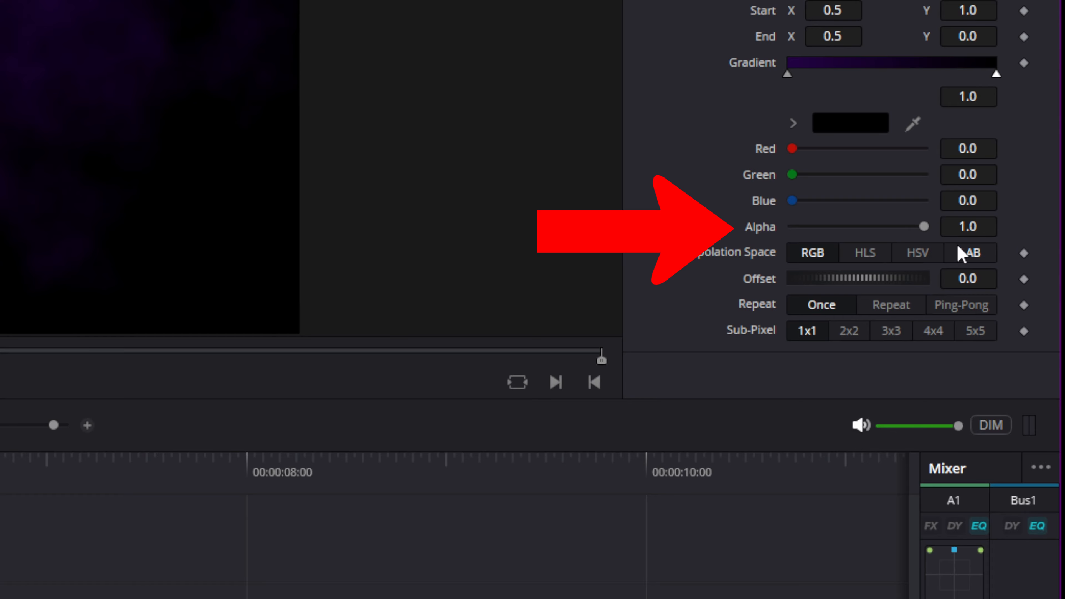
pyautogui.moveTo(924, 227); pyautogui.dragTo(742, 228)
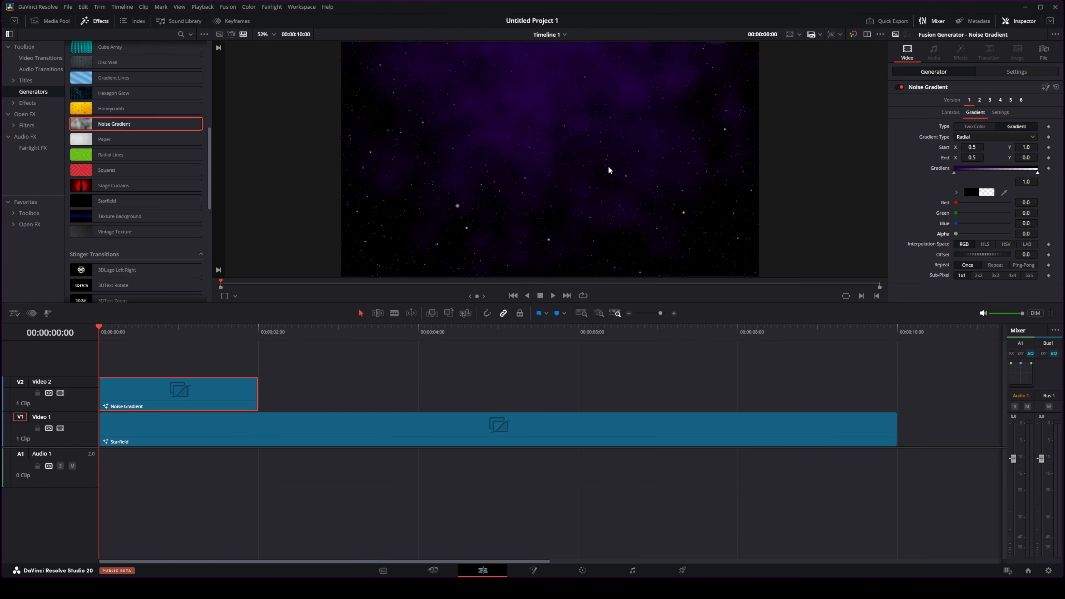
# - Add keyframes for the gradient's Start and End positions at timecode 00:00:00:00
pyautogui.press('space')
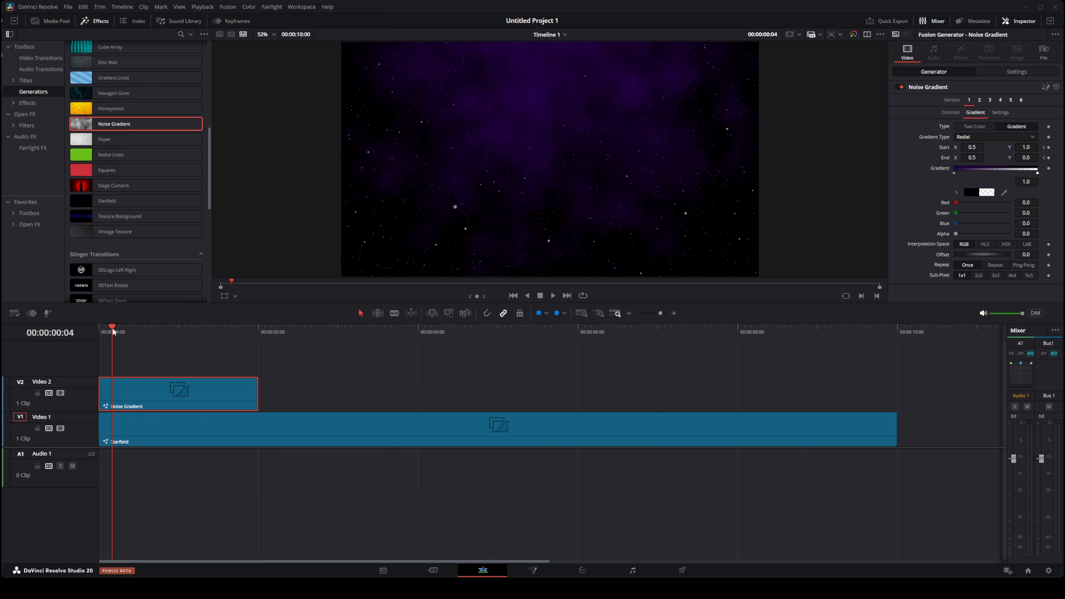
pyautogui.moveTo(113, 331)
pyautogui.mouseDown()
pyautogui.moveTo(89, 330)
pyautogui.moveTo(125, 331)
pyautogui.mouseUp()
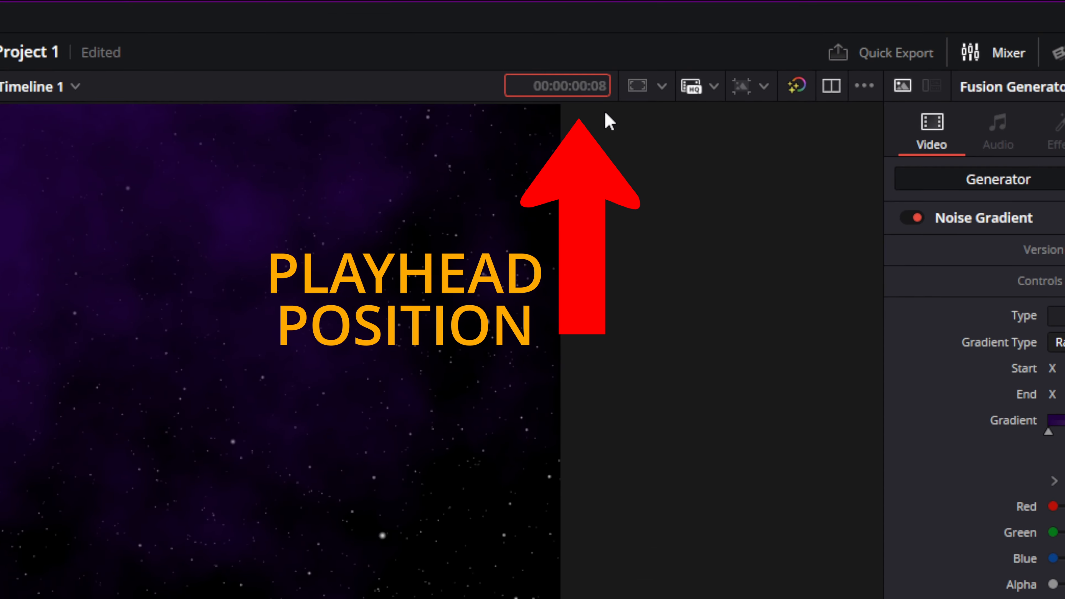
pyautogui.write('00')
pyautogui.press('Return')
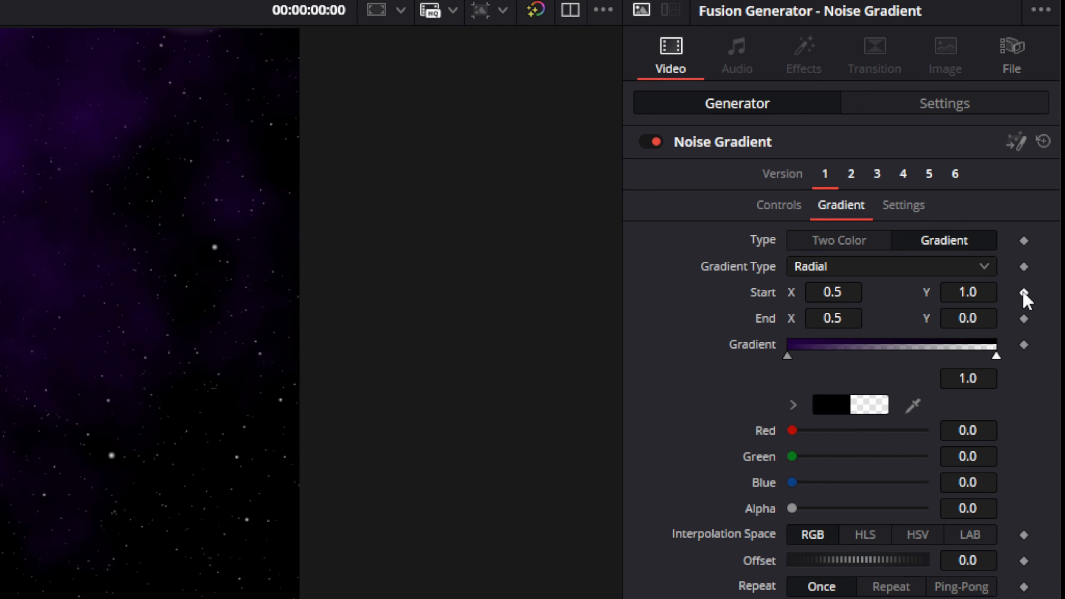
pyautogui.click(1024, 292)
pyautogui.click(1023, 319)
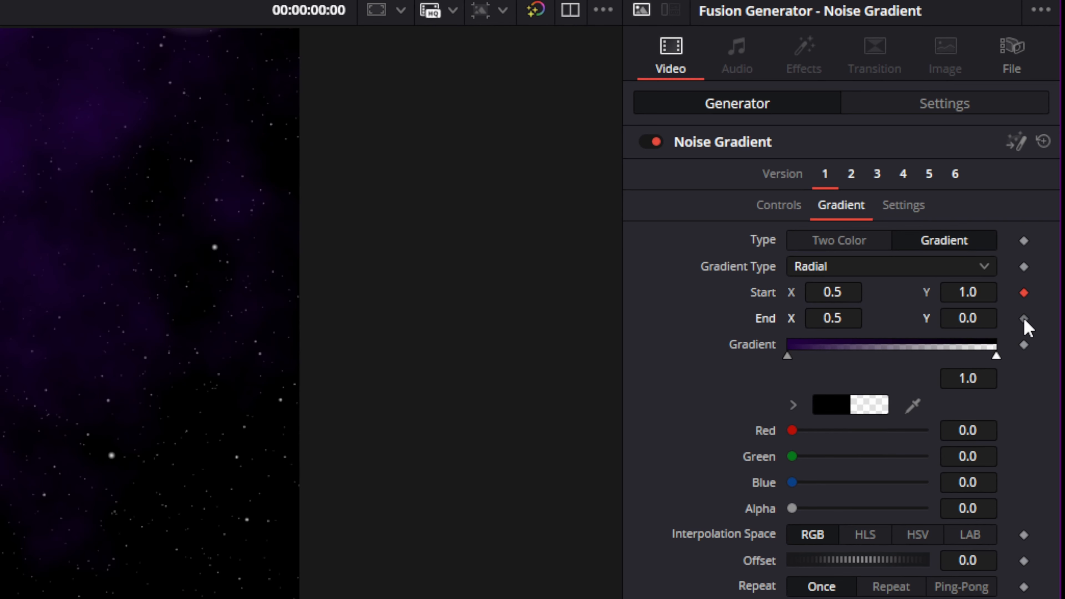
# - Show the Fusion overlay and move the gradient's Start to about X 0.4, Y 0.5 and End to about X 0.4, Y 0.3
pyautogui.click(235, 295)
pyautogui.click(256, 347)
pyautogui.moveTo(549, 43); pyautogui.dragTo(508, 157)
pyautogui.moveTo(550, 275); pyautogui.dragTo(508, 206)
# - Turn the Fusion overlay in the viewer off and on again
pyautogui.click(224, 296)
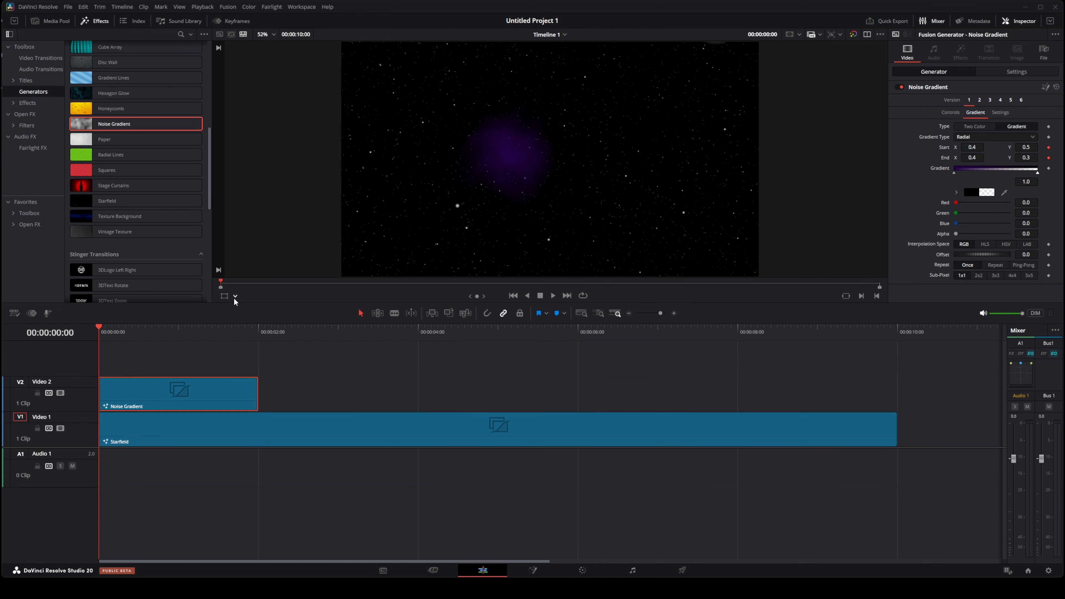
pyautogui.click(225, 296)
pyautogui.click(224, 296)
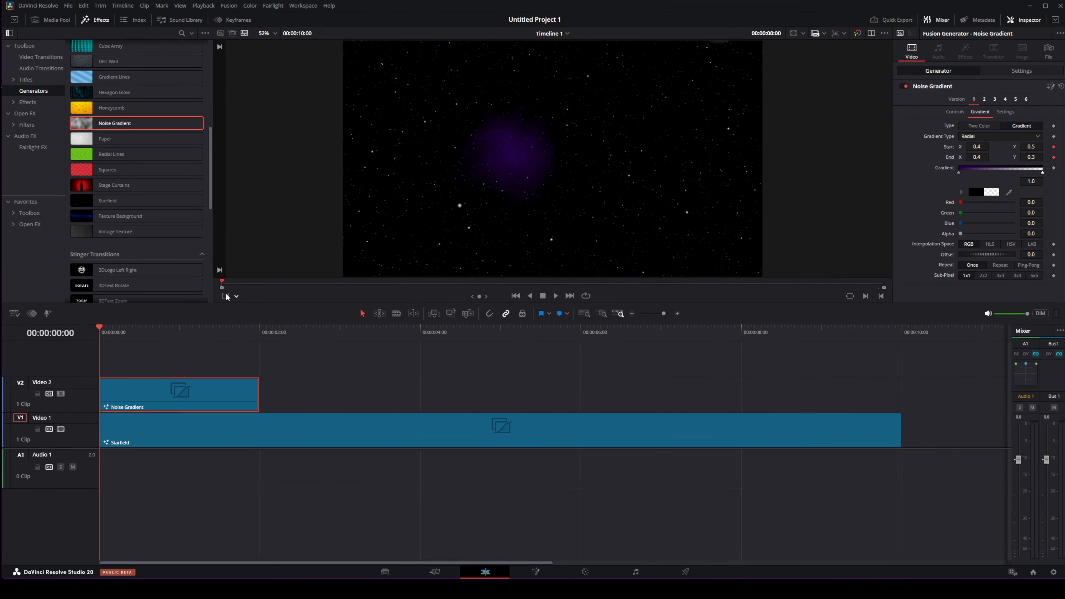
pyautogui.click(313, 301)
pyautogui.click(340, 370)
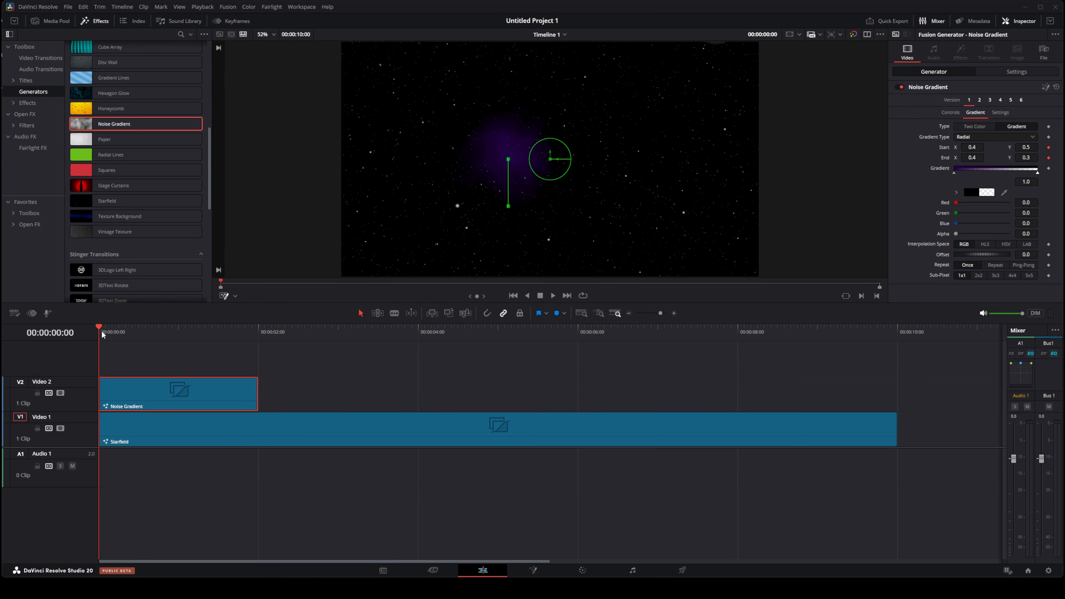
# - Move the playhead to 00:00:01:23 and set the gradient's Start X to 1.5
pyautogui.moveTo(99, 327); pyautogui.dragTo(254, 332)
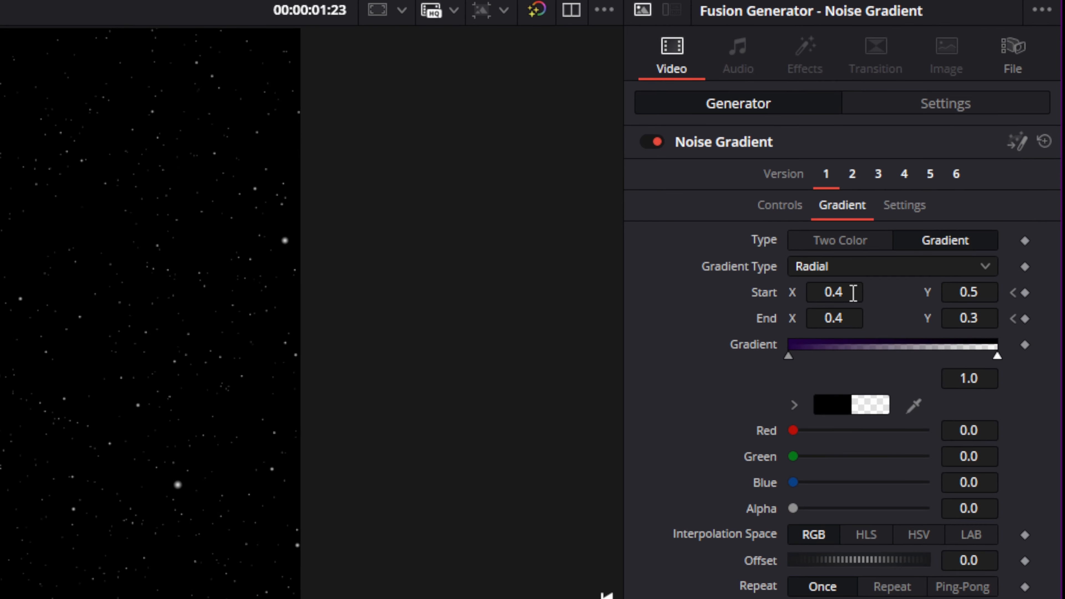
pyautogui.click(852, 291)
pyautogui.write('1.5')
pyautogui.press('Tab')
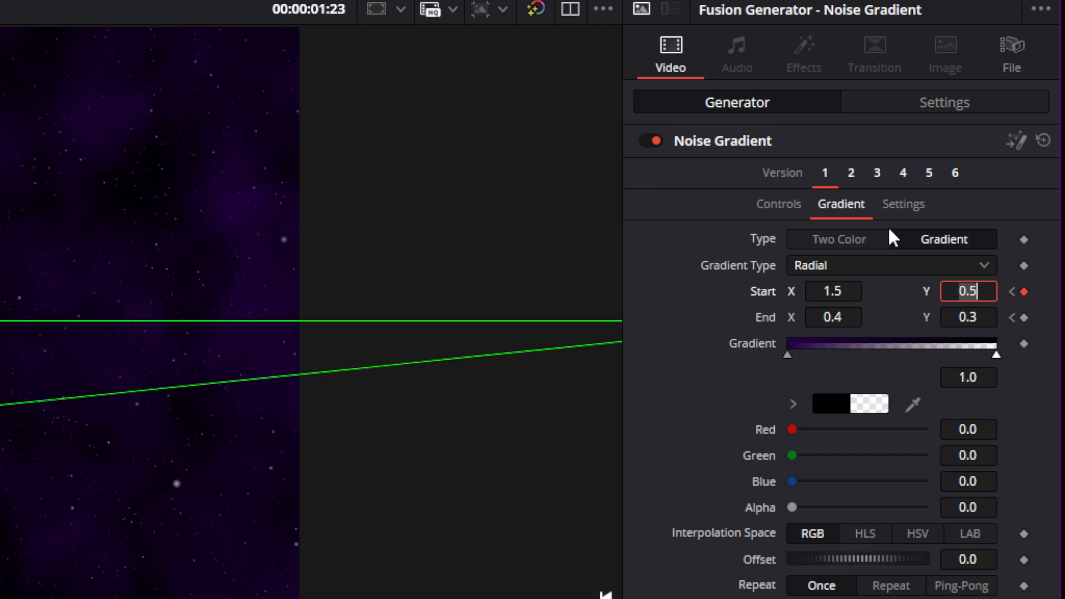
# - Set the gradient's End position to X 1.108 and Y 0.1 at the current frame
pyautogui.moveTo(833, 318); pyautogui.dragTo(881, 318)
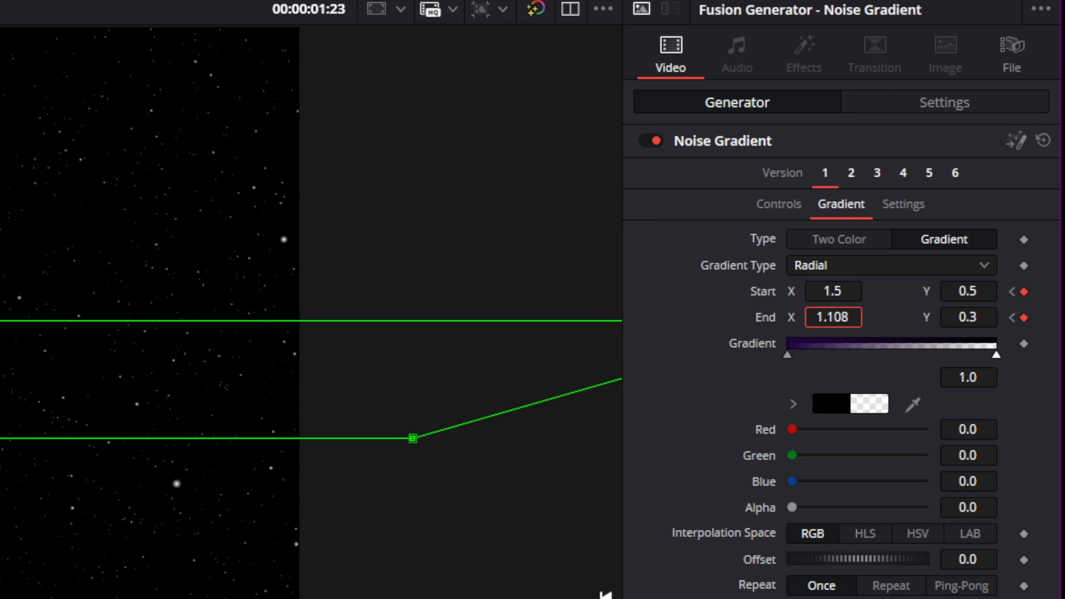
pyautogui.click(978, 318)
pyautogui.write('.1')
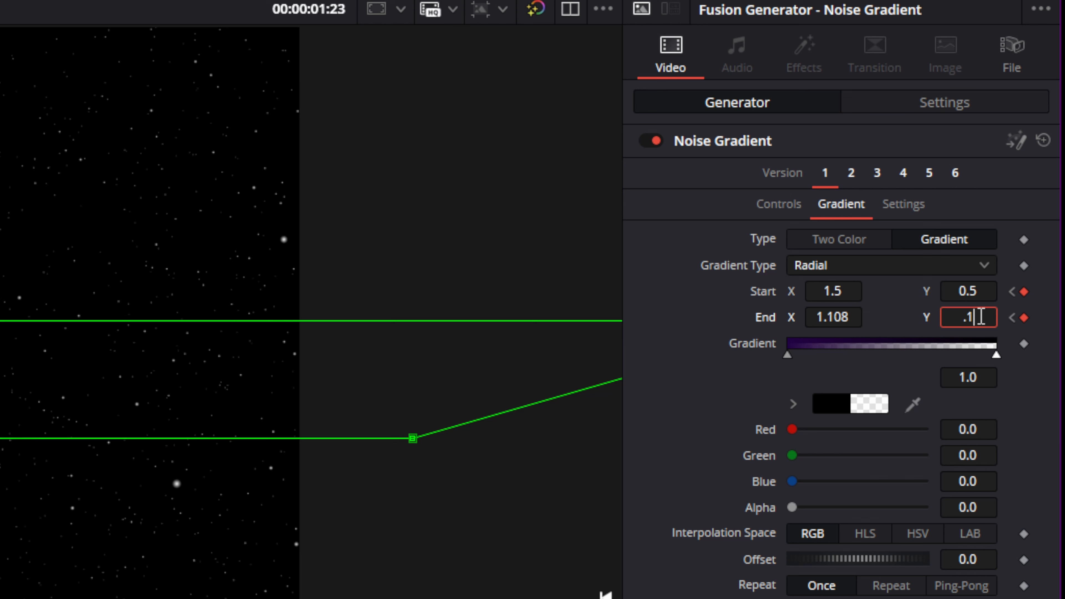
pyautogui.press('Tab')
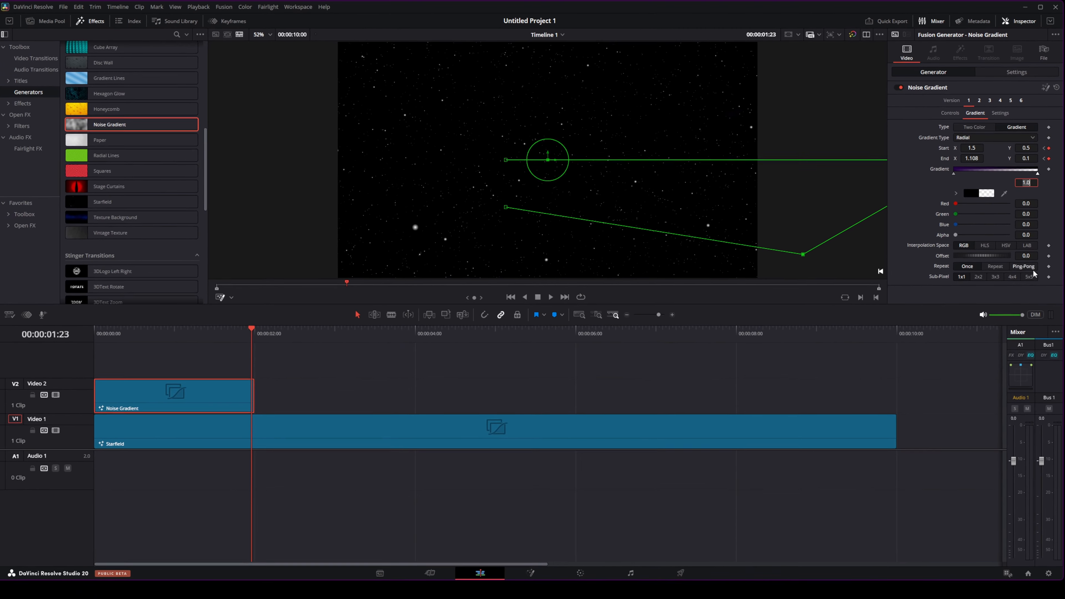
# - Hide the viewer overlay and play the timeline from the beginning to review the moving purple cloud
pyautogui.click(221, 297)
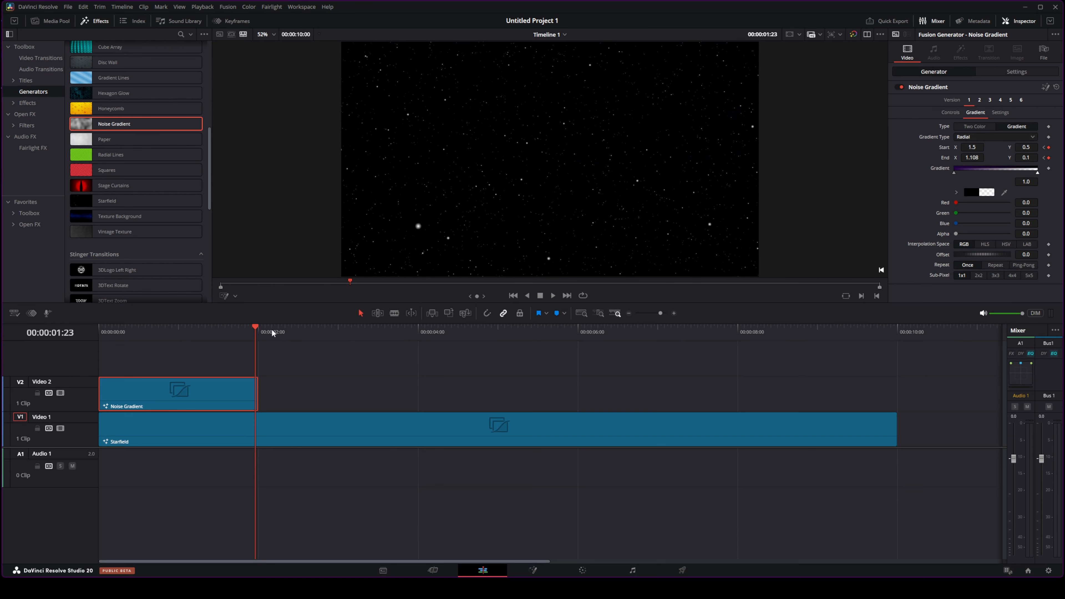
pyautogui.moveTo(258, 332); pyautogui.dragTo(89, 337)
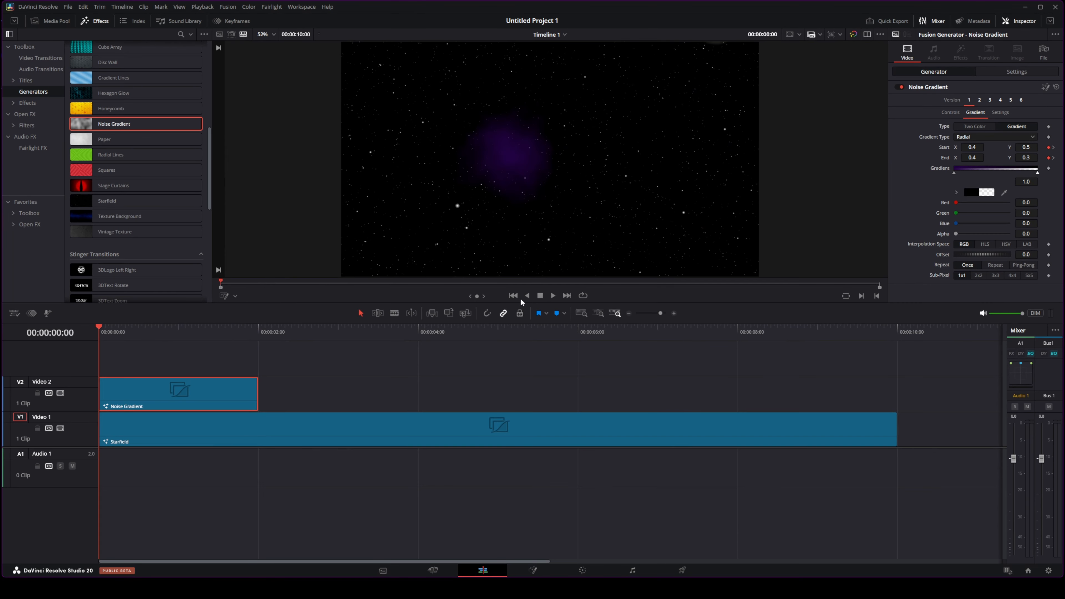
pyautogui.click(553, 295)
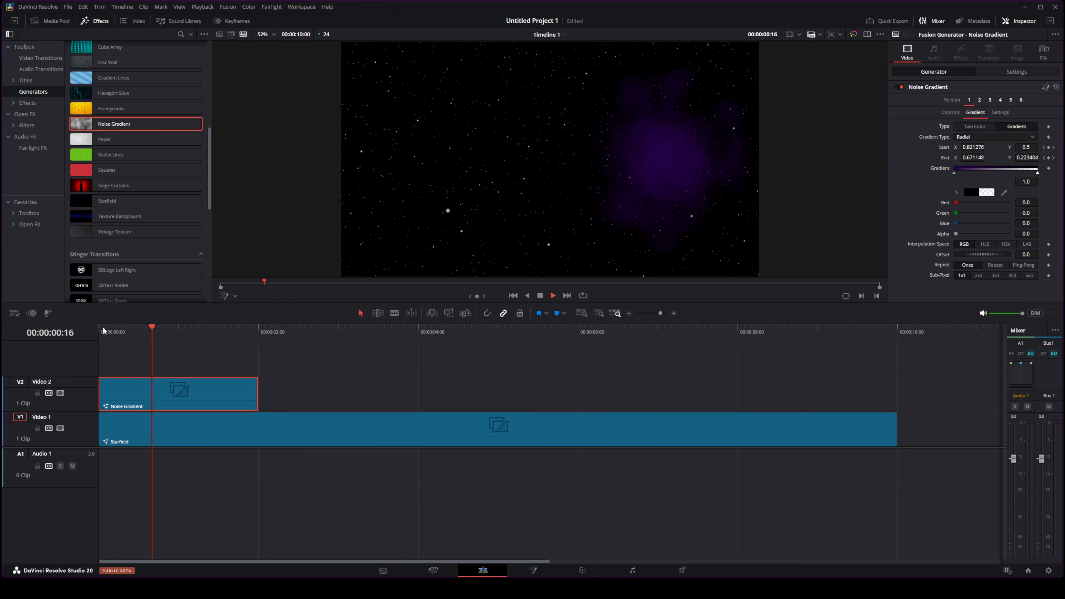
pyautogui.click(540, 295)
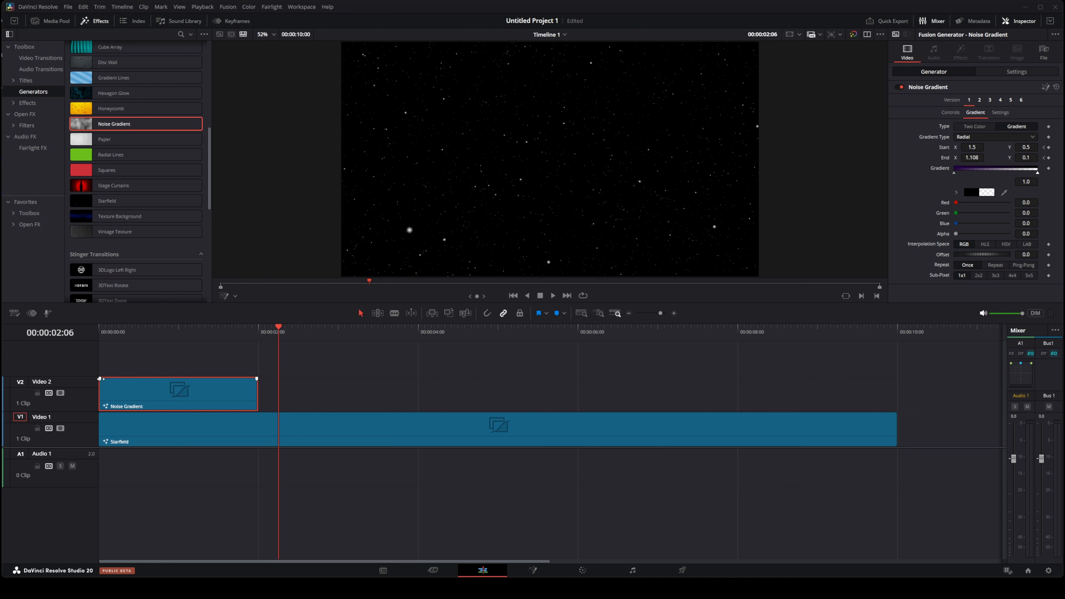
# - Add a short fade-in to the start of the Noise Gradient clip and play the timeline from the beginning
pyautogui.moveTo(100, 379); pyautogui.dragTo(99, 379)
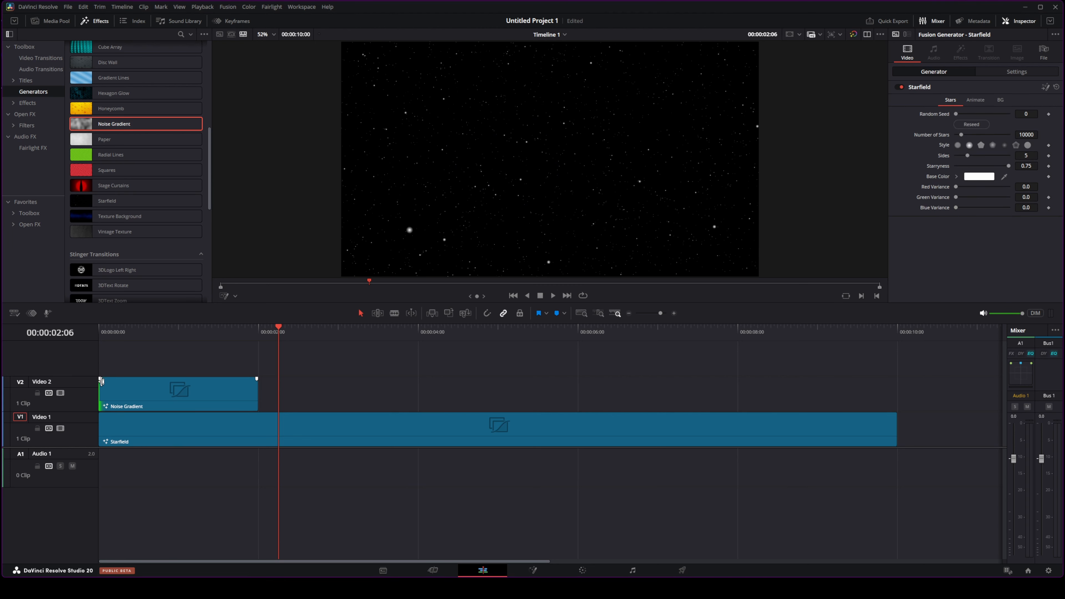
pyautogui.moveTo(99, 379); pyautogui.dragTo(118, 380)
pyautogui.click(98, 325)
pyautogui.press('space')
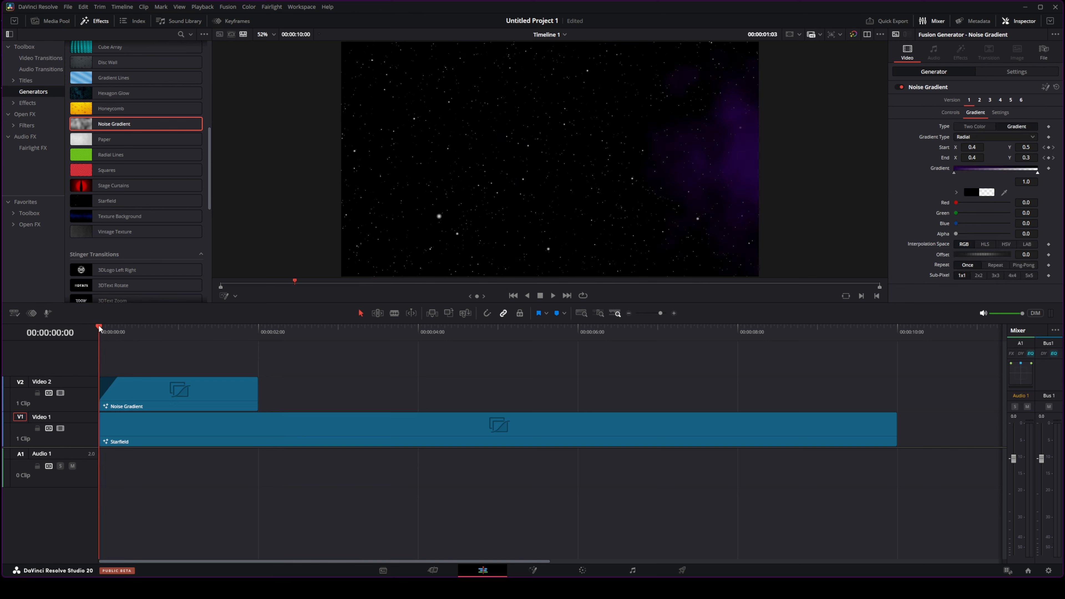
pyautogui.click(540, 296)
# - Duplicate the Noise Gradient clip onto Video 3 at the same start time, flip the copy horizontally and play back the mirrored cloud
pyautogui.scroll(2, 519, 336)
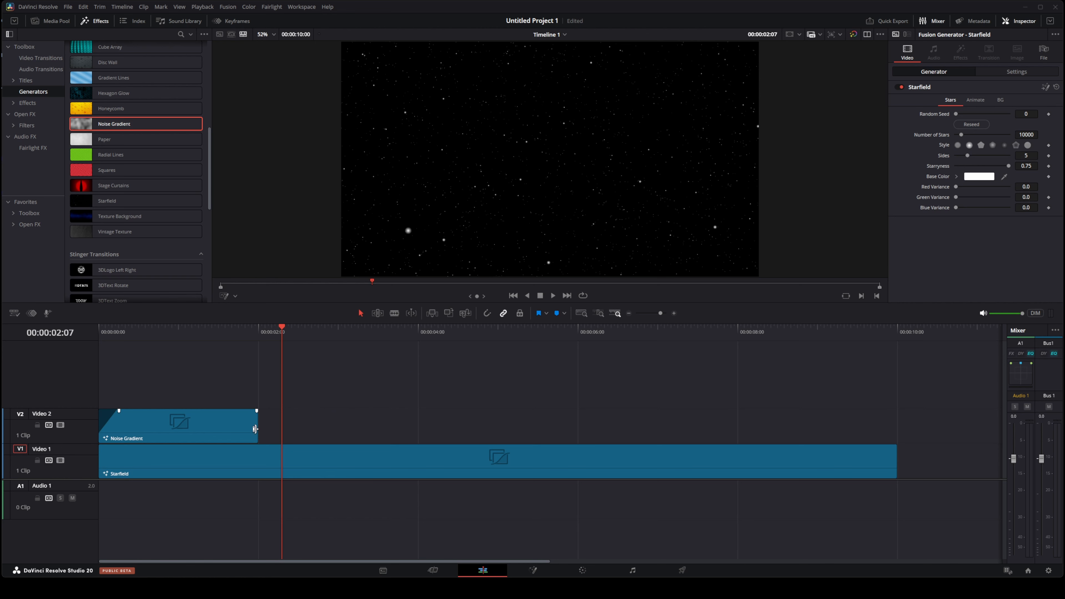
pyautogui.moveTo(142, 428); pyautogui.dragTo(140, 394)
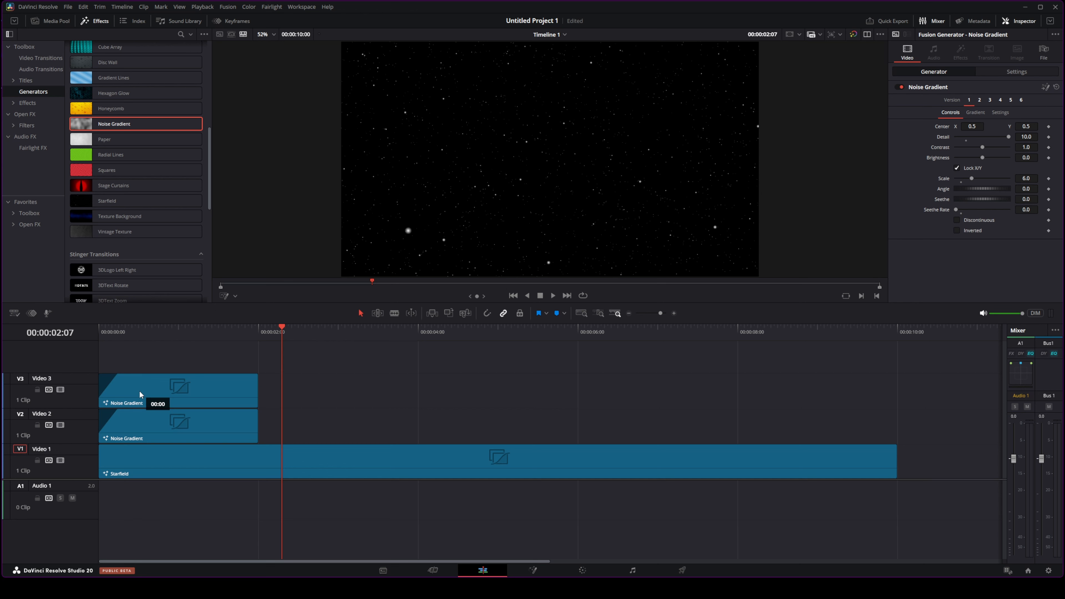
pyautogui.moveTo(140, 394); pyautogui.dragTo(142, 395)
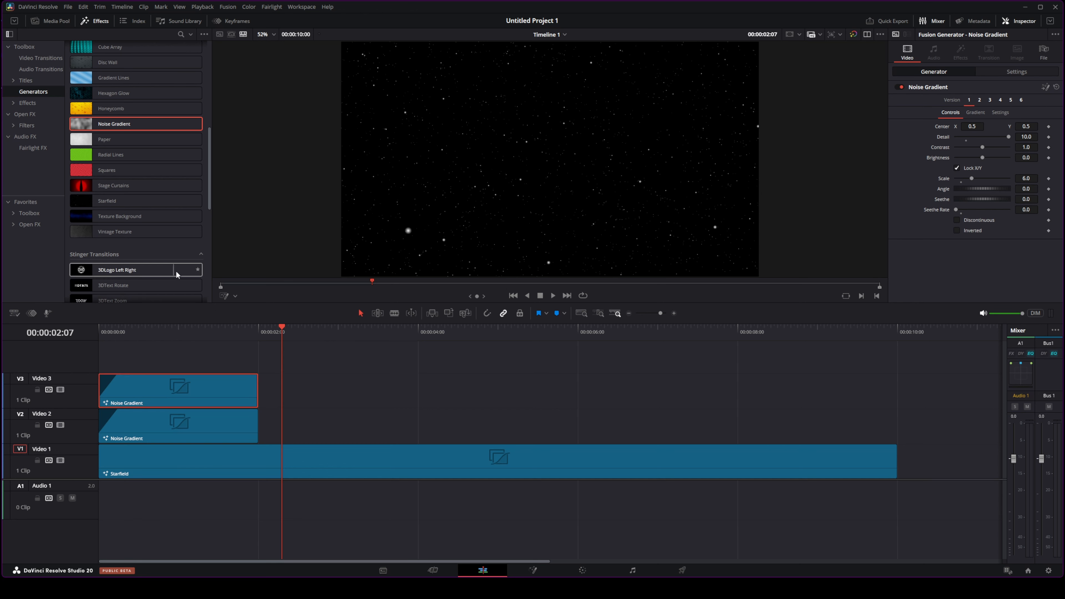
pyautogui.click(1015, 72)
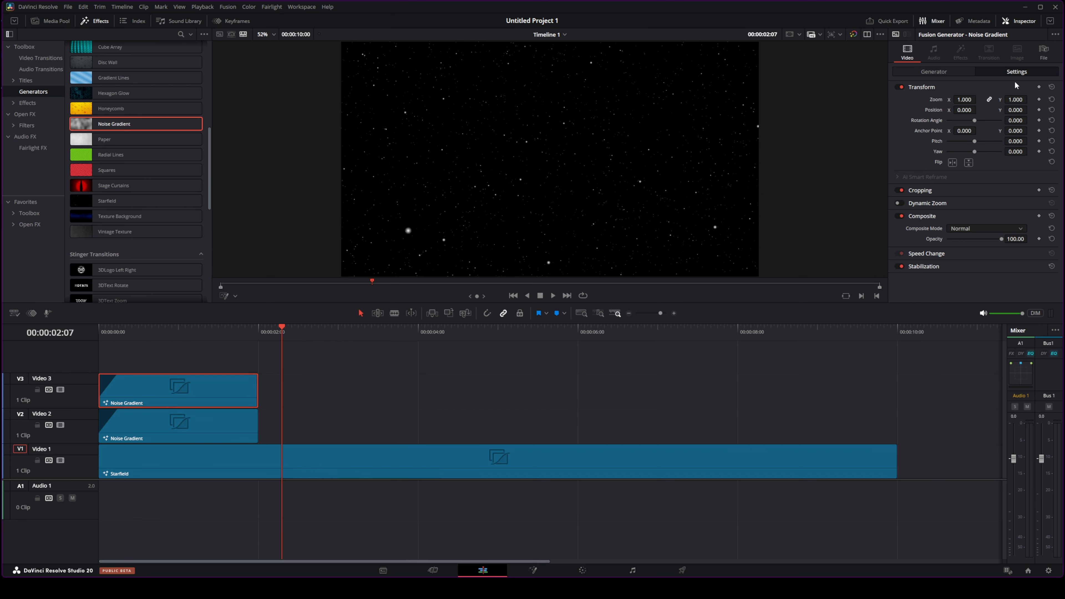
pyautogui.click(953, 163)
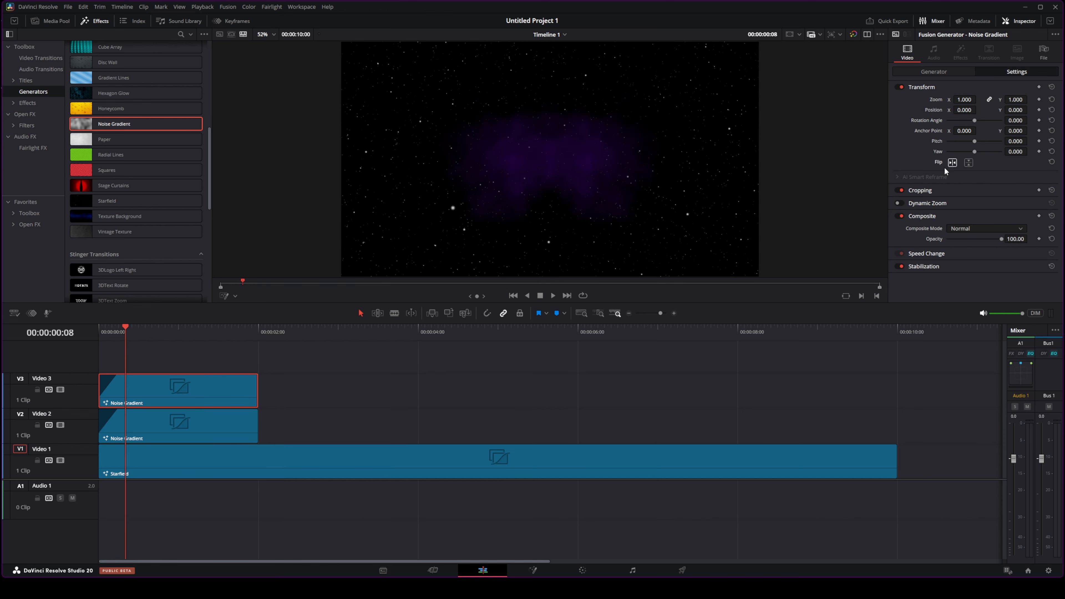
pyautogui.click(553, 297)
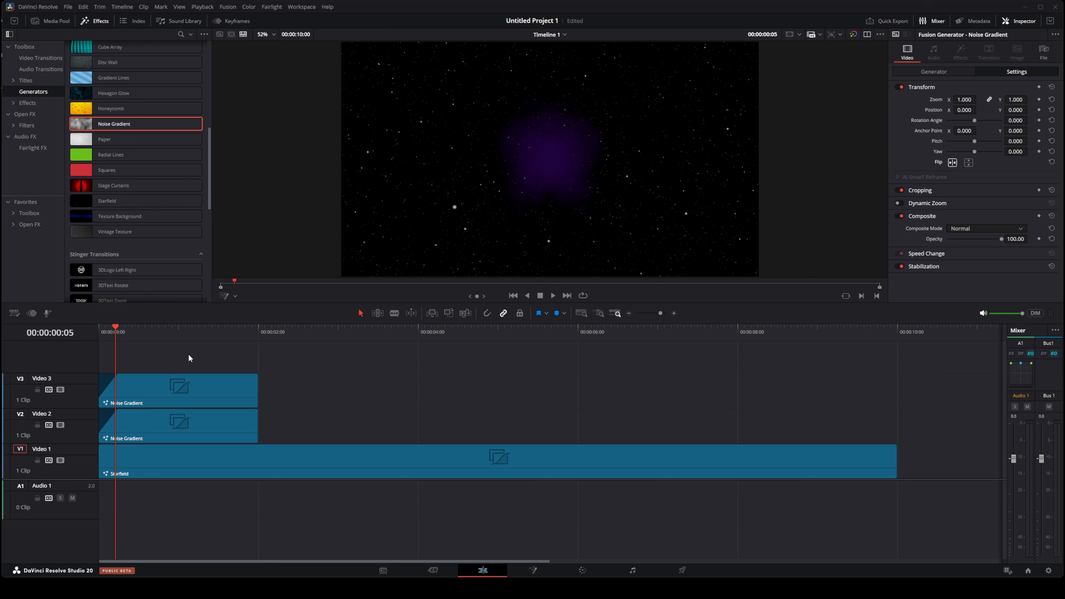
# - Combine both Noise Gradient clips and the Starfield into a new compound clip named Cloudysky
pyautogui.moveTo(186, 348); pyautogui.dragTo(325, 504)
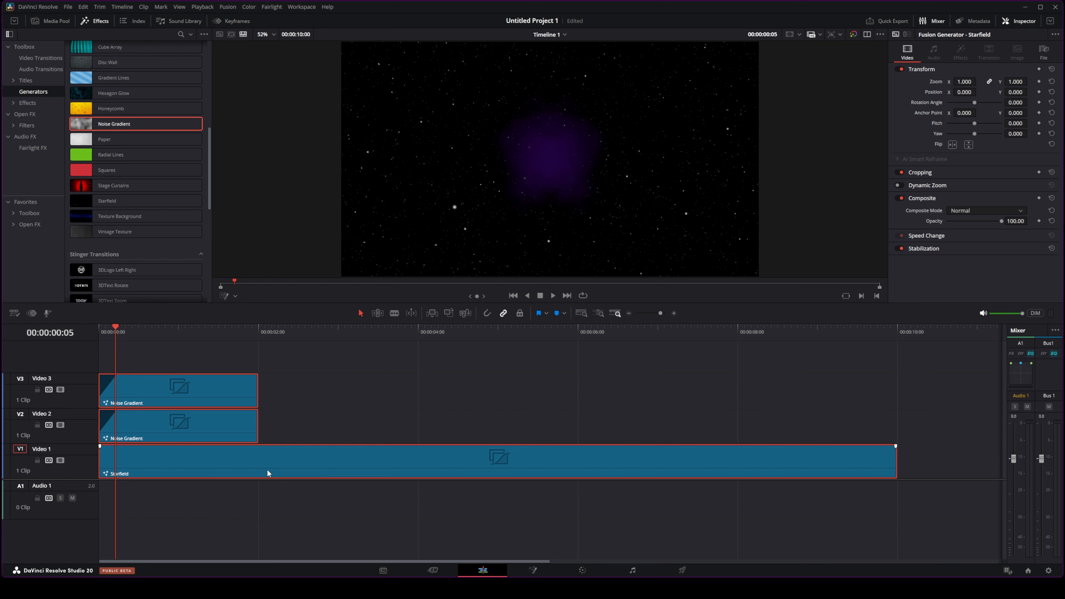
pyautogui.rightClick(245, 461)
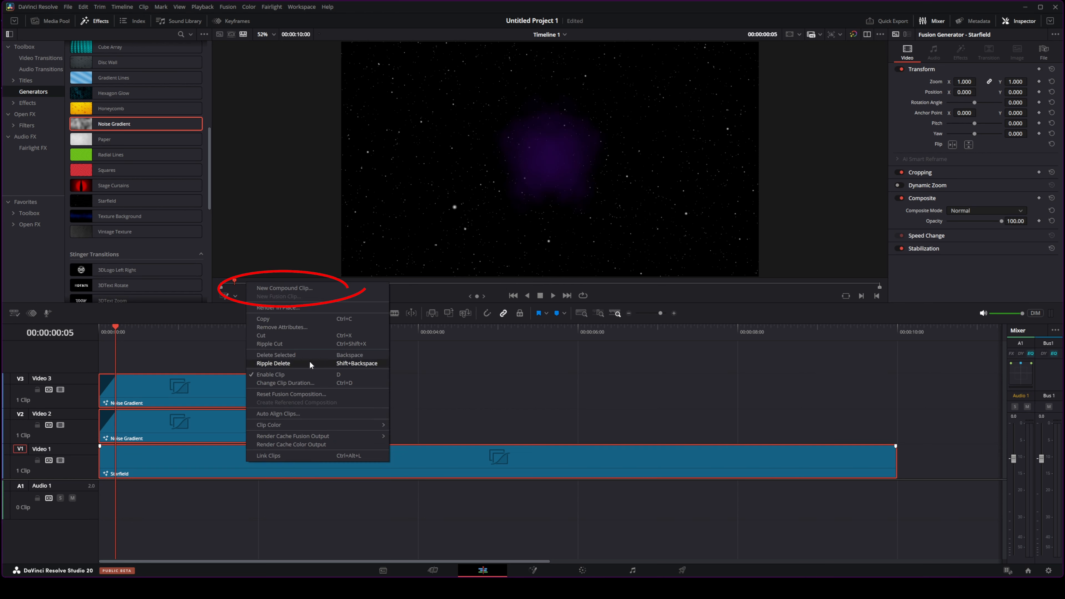
pyautogui.click(277, 288)
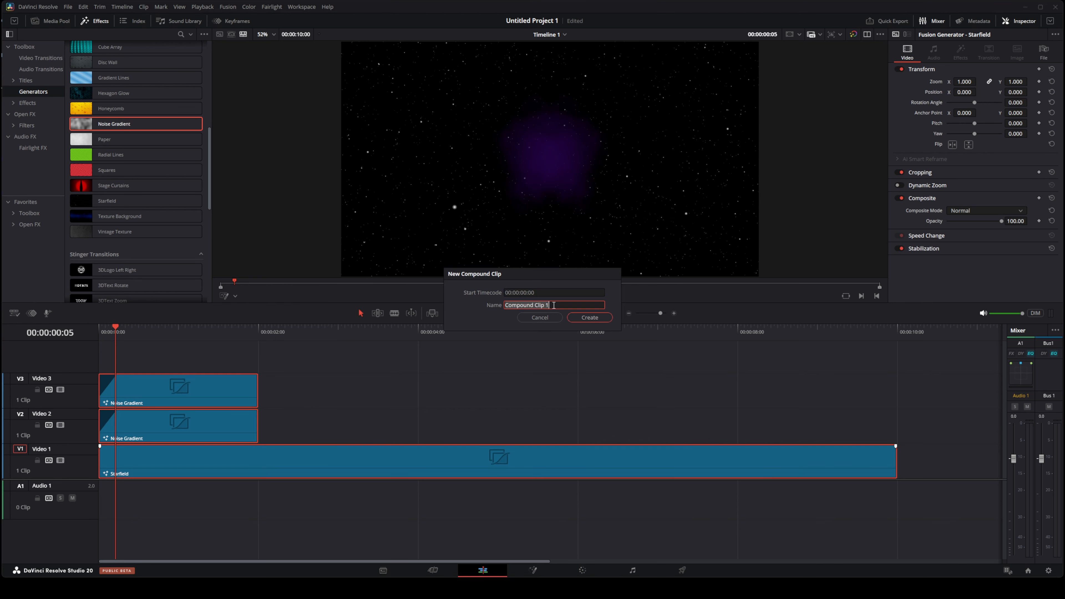
pyautogui.write('Cloudysky')
pyautogui.click(586, 318)
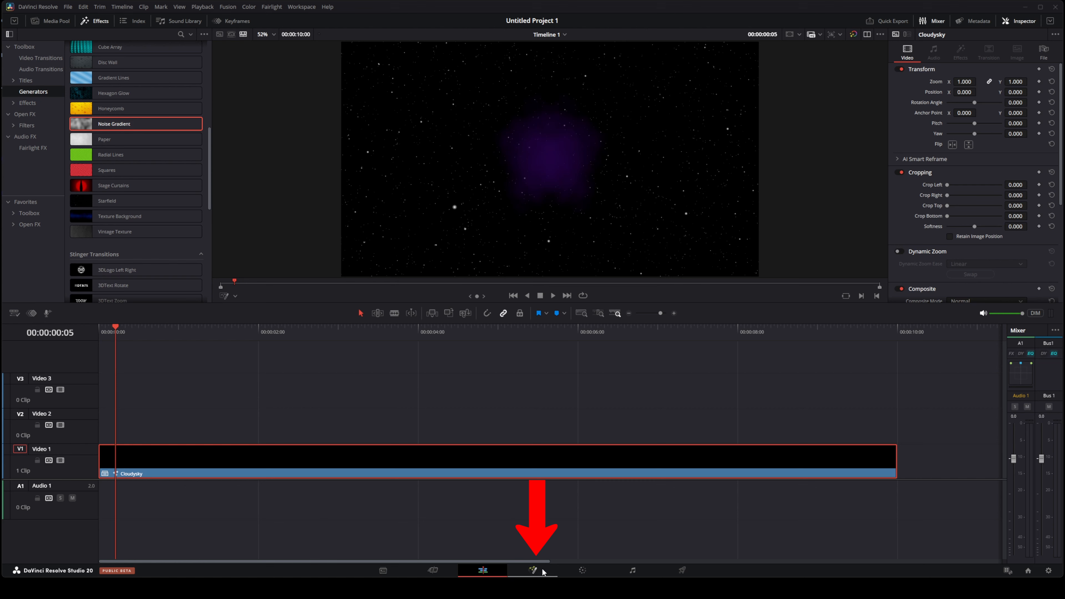
# - Open the Cloudysky clip in Fusion, move the MediaIn1 node closer to MediaOut1 and rename it BKsky
pyautogui.click(532, 570)
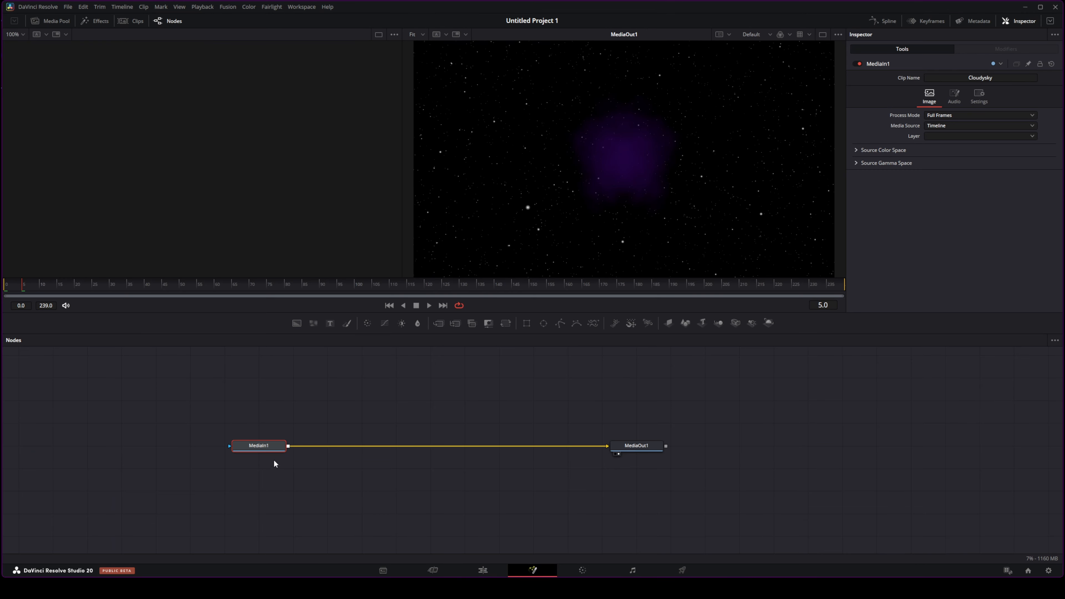
pyautogui.moveTo(267, 444); pyautogui.dragTo(343, 445)
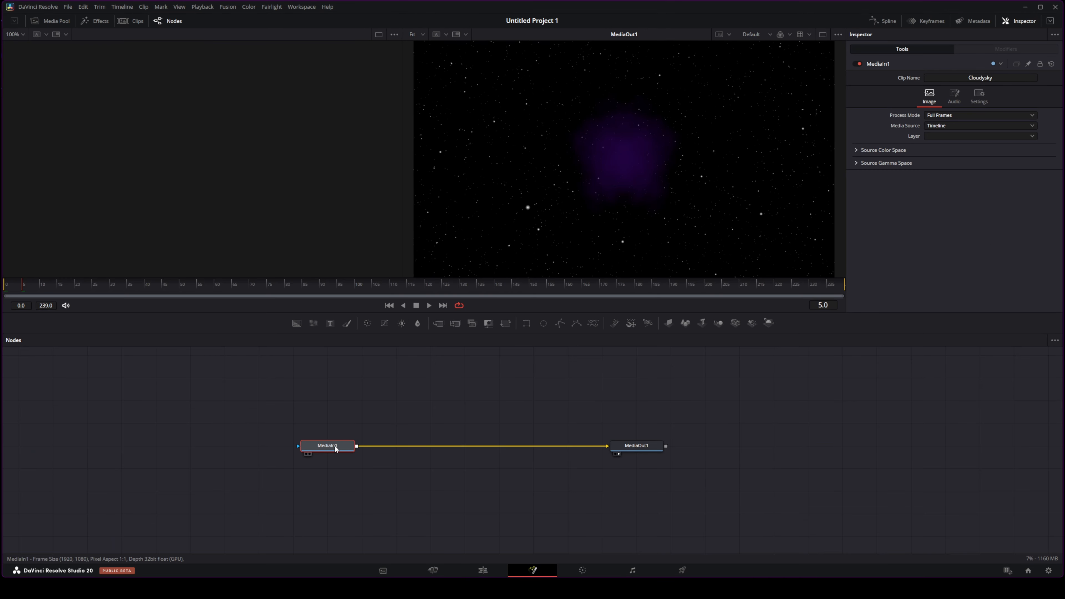
pyautogui.rightClick(333, 446)
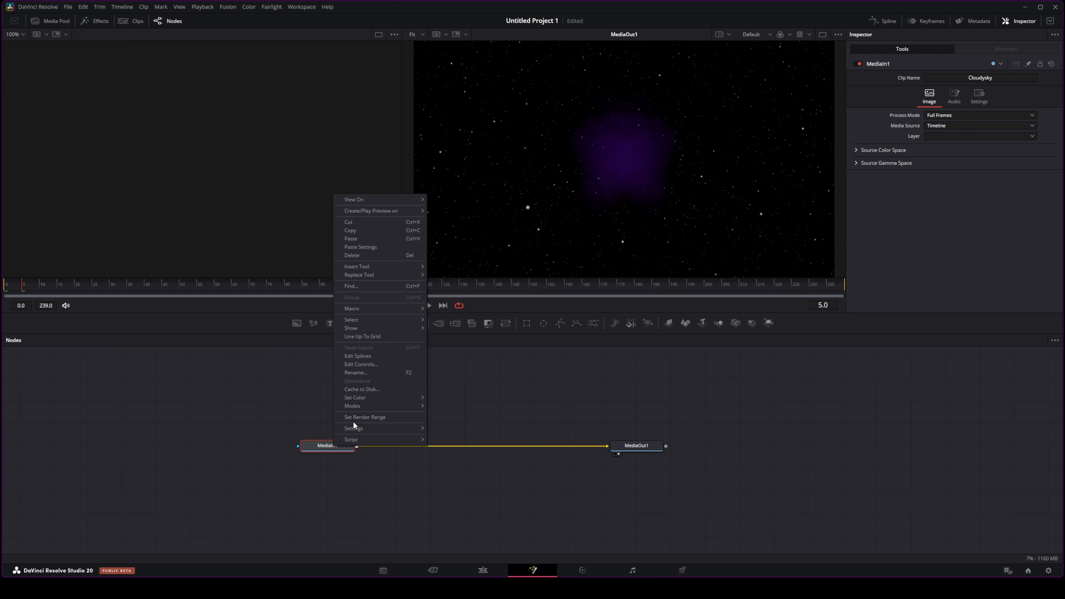
pyautogui.click(362, 372)
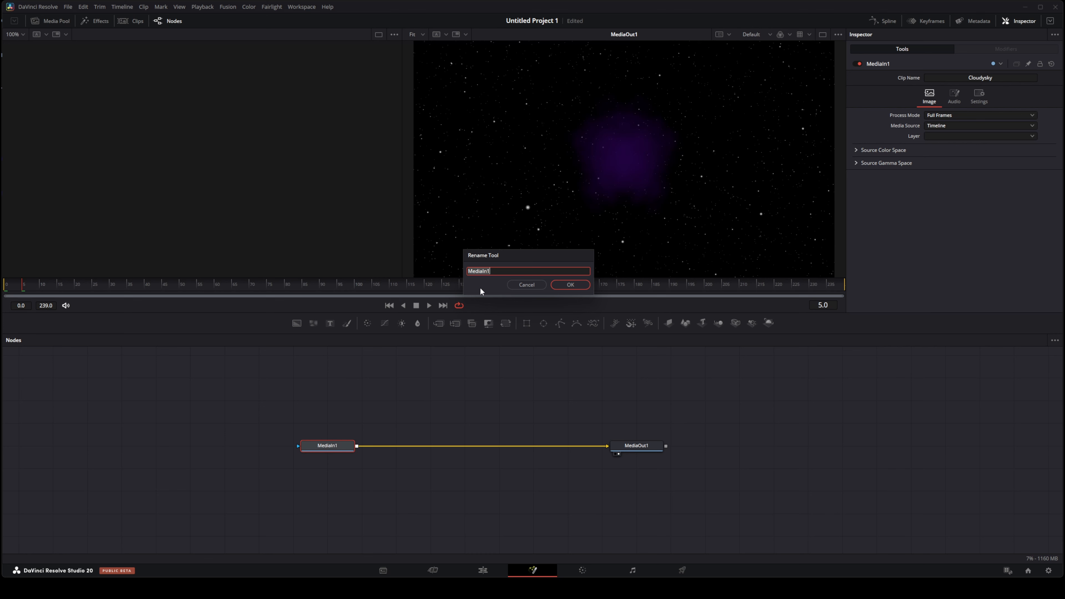
pyautogui.write('BKsky')
pyautogui.press('Return')
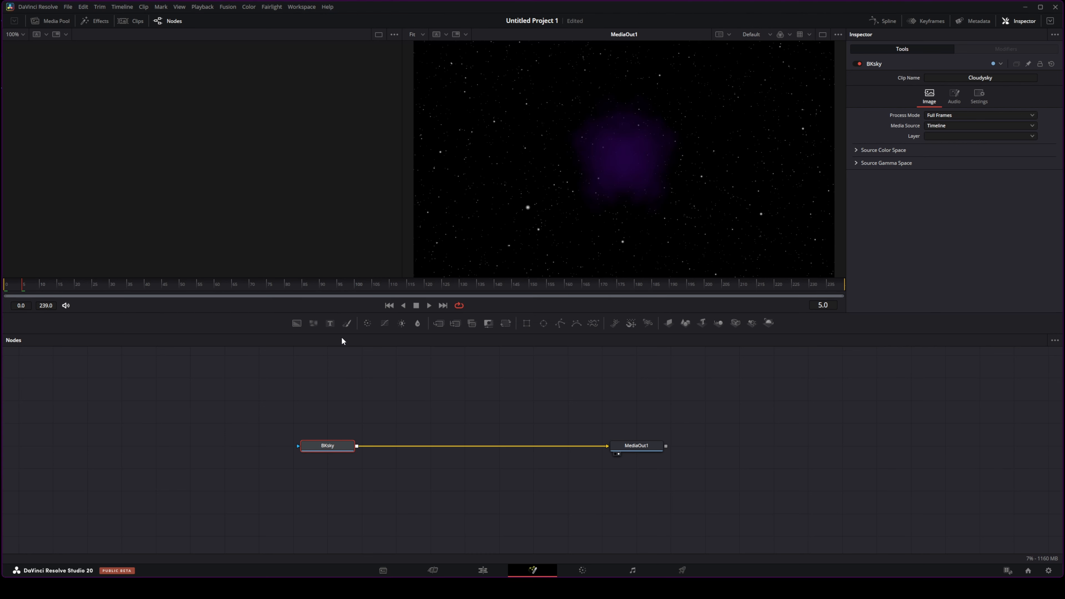
# - Add a Text node merged over the BKsky node and set its text to SCREEN TITLE
pyautogui.moveTo(331, 324); pyautogui.dragTo(327, 407)
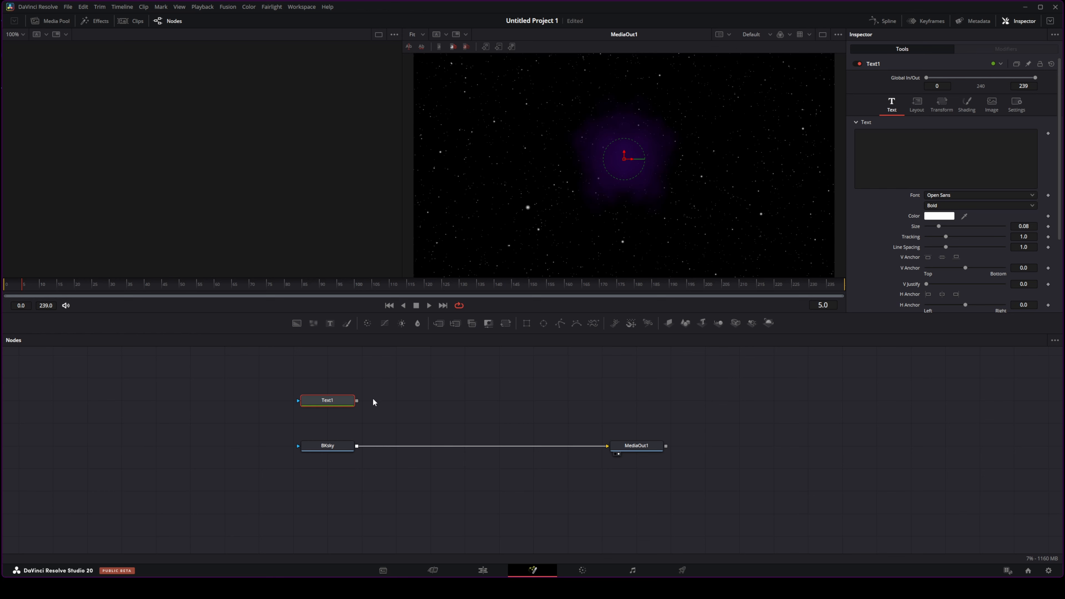
pyautogui.moveTo(358, 404); pyautogui.dragTo(358, 448)
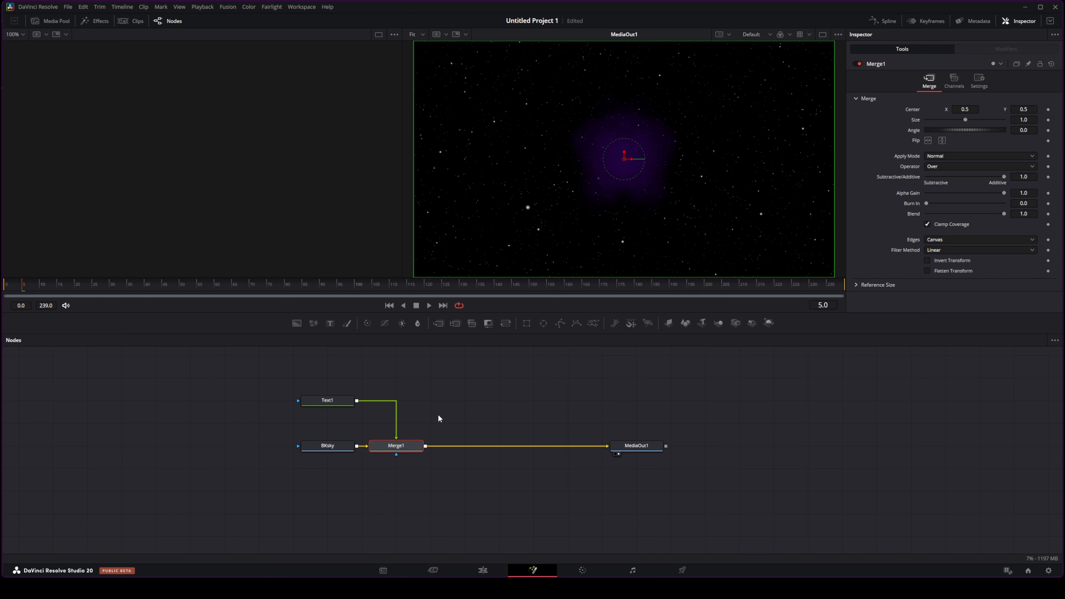
pyautogui.click(344, 401)
pyautogui.click(866, 155)
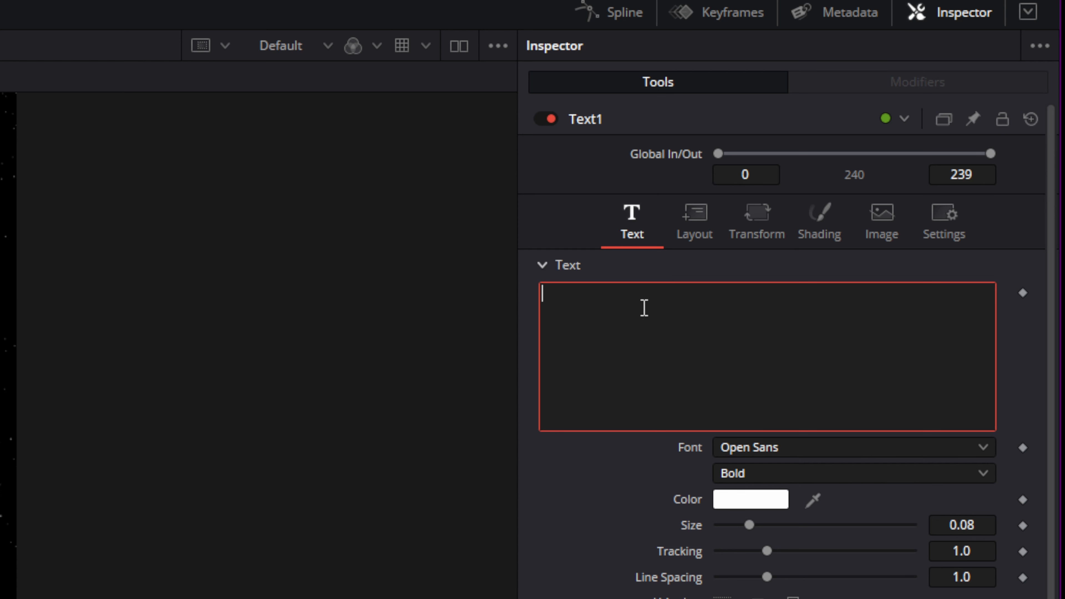
pyautogui.write('SCREEN TITLE')
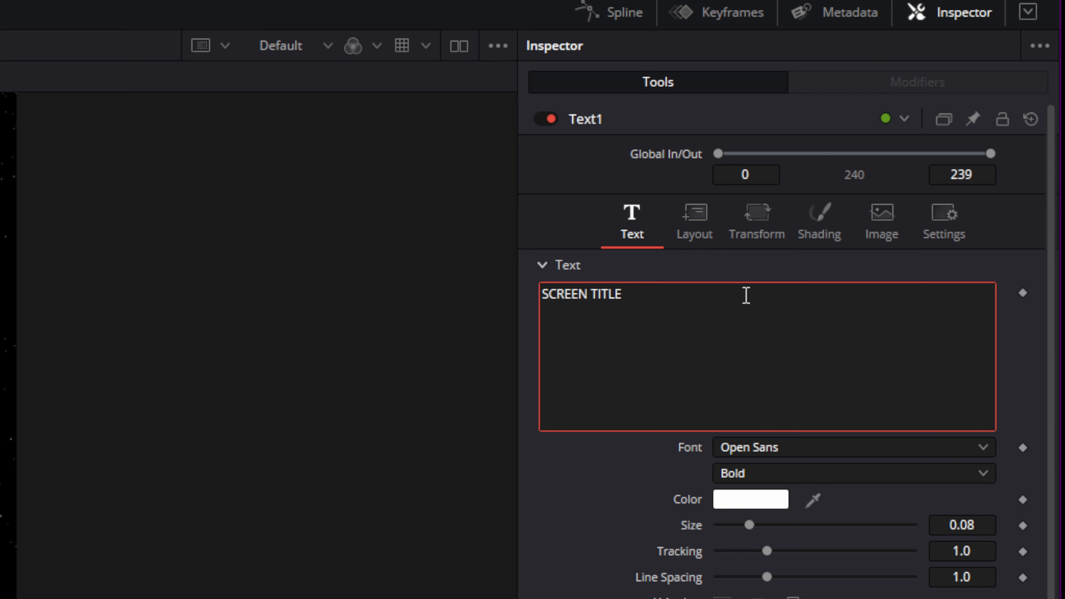
# - Set the title's font to Impact Regular and its color to orange
pyautogui.click(782, 449)
pyautogui.press('i')
pyautogui.click(776, 476)
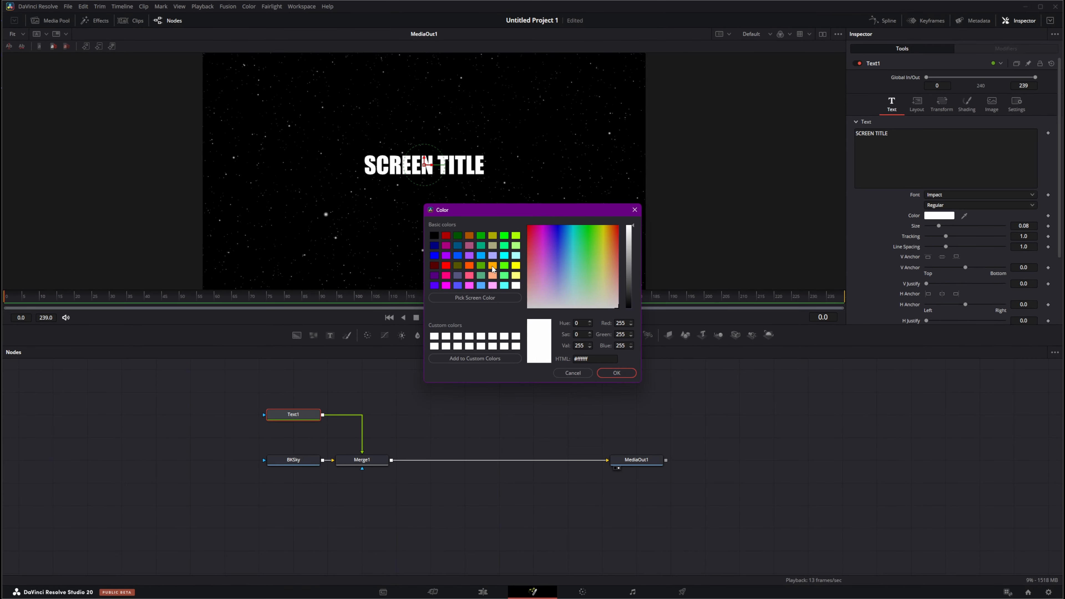
pyautogui.click(492, 265)
pyautogui.click(606, 374)
# - Set the title's size to about 0.19 and tracking to about 1.09, and change its shading type to Gradient
pyautogui.moveTo(938, 226)
pyautogui.mouseDown()
pyautogui.moveTo(958, 226)
pyautogui.moveTo(948, 237)
pyautogui.mouseUp()
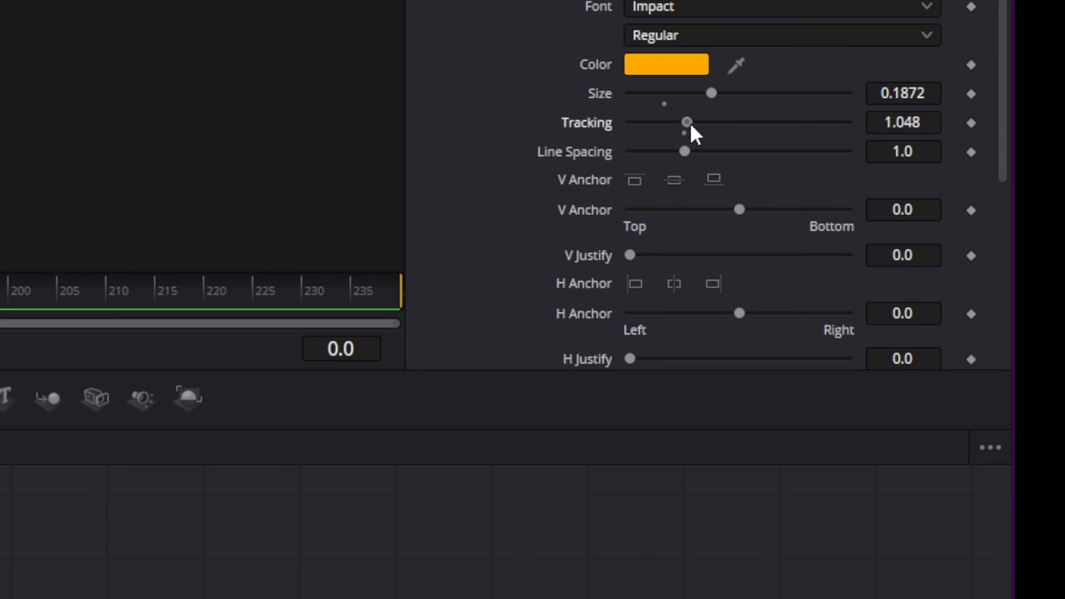
pyautogui.moveTo(691, 125); pyautogui.dragTo(693, 129)
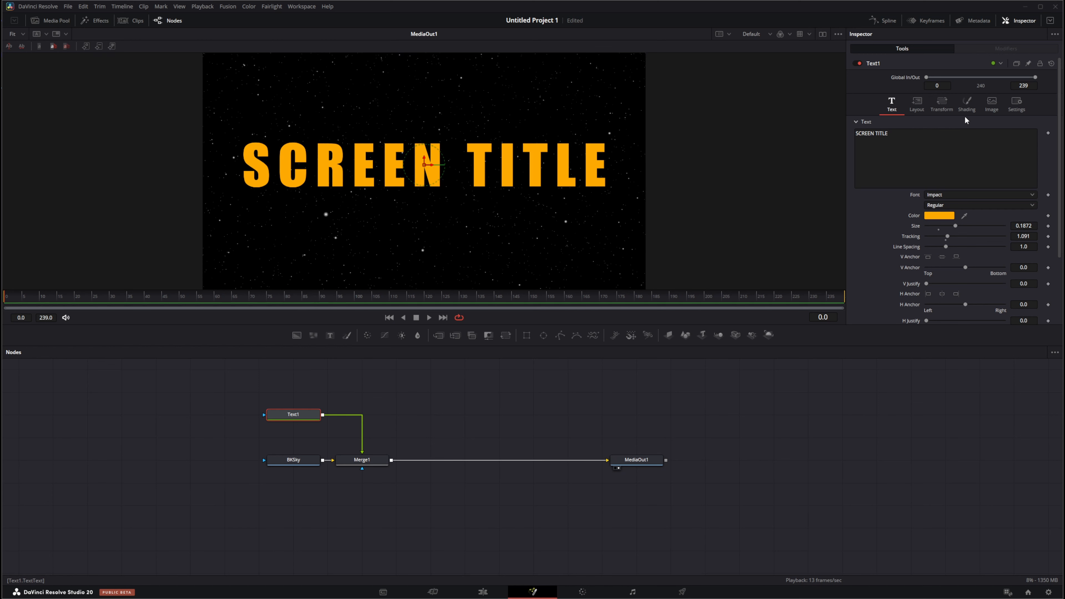
pyautogui.click(967, 104)
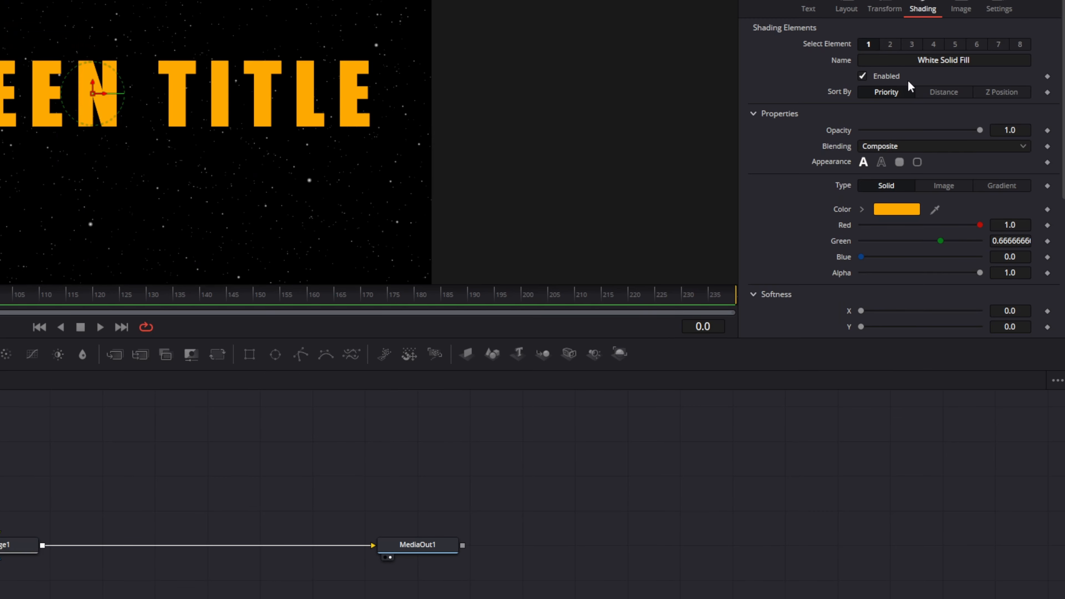
pyautogui.click(1002, 186)
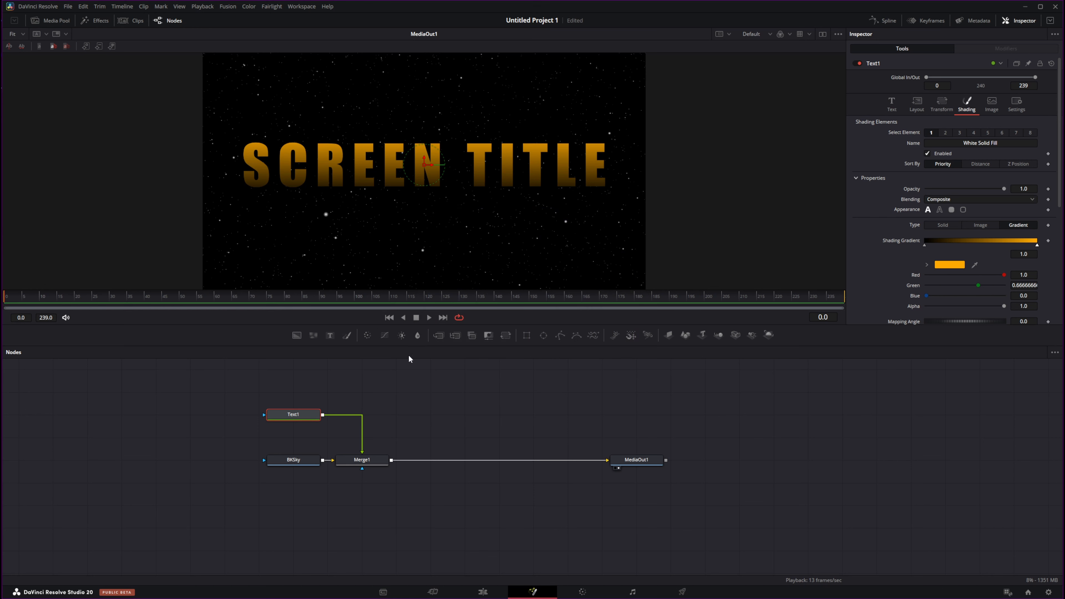
# - Insert a Brightness Contrast node between Text1 and Merge1 and set its Gain to 0.2
pyautogui.moveTo(400, 335); pyautogui.dragTo(362, 415)
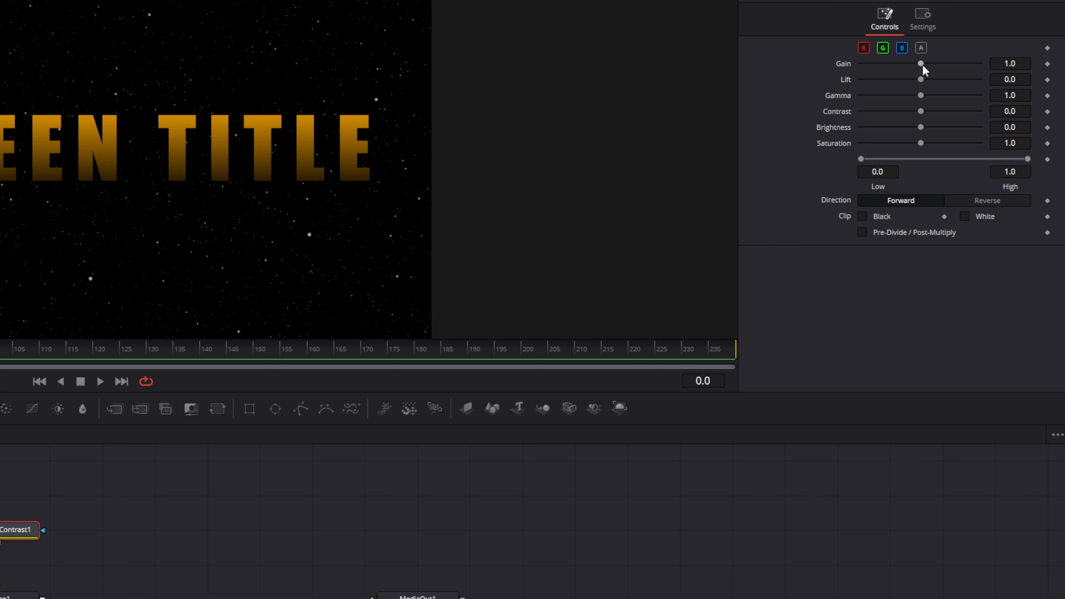
pyautogui.click(1012, 63)
pyautogui.write('.2')
pyautogui.press('Tab')
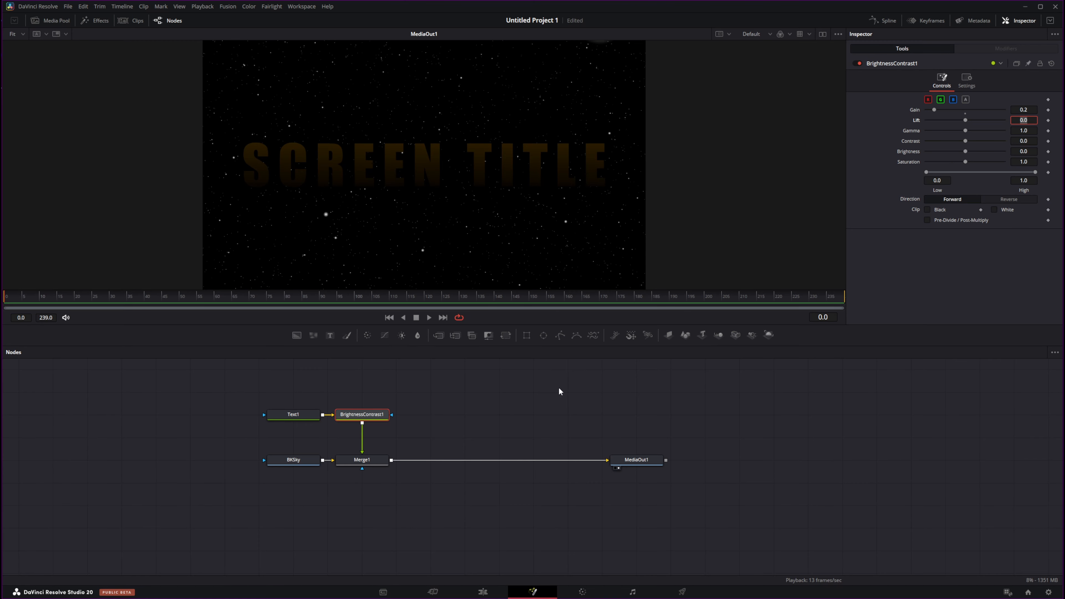
# - Add a Zoom Blur node after the Brightness Contrast node and set its Zoom Amount to 1.0
pyautogui.hotkey('shift', 'space')
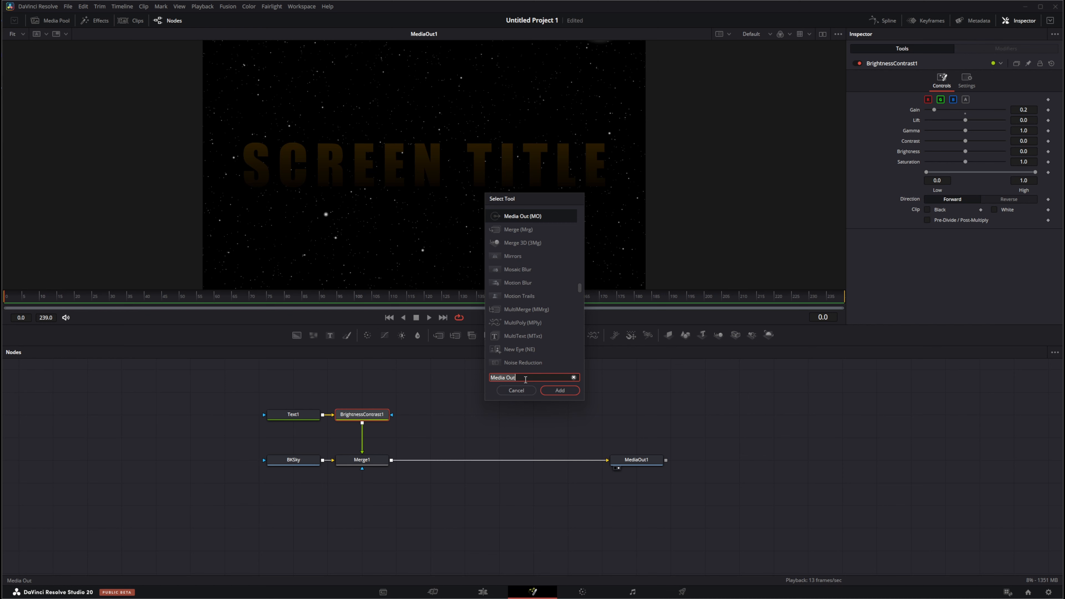
pyautogui.write('Zoom b')
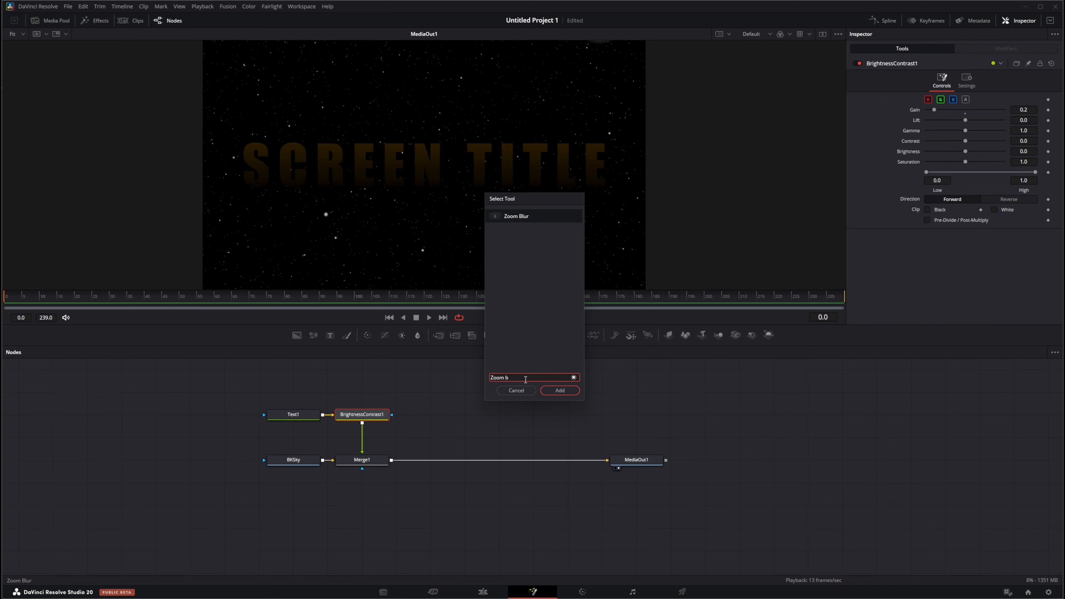
pyautogui.press('Return')
pyautogui.click(1023, 99)
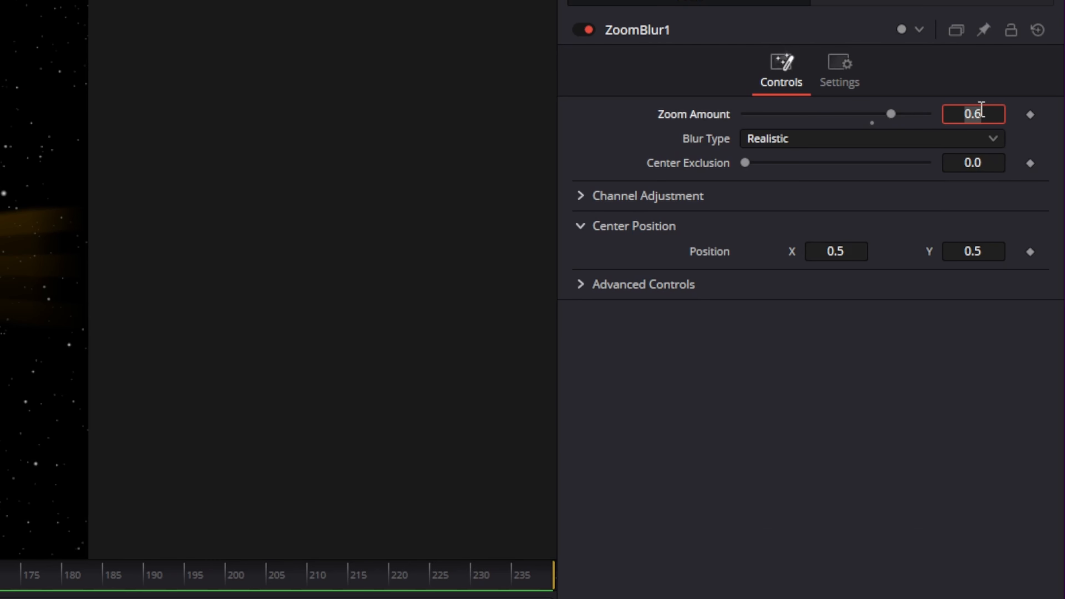
pyautogui.write('1')
pyautogui.press('Tab')
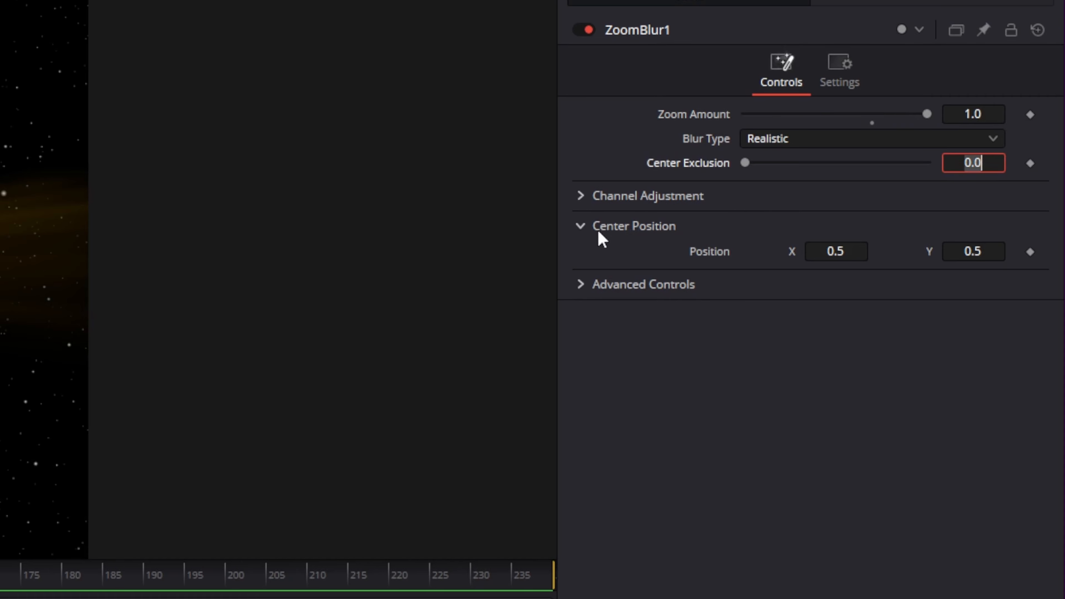
# - Set the Zoom Blur's center position Y to 0.6
pyautogui.click(977, 252)
pyautogui.write('.6')
pyautogui.press('Return')
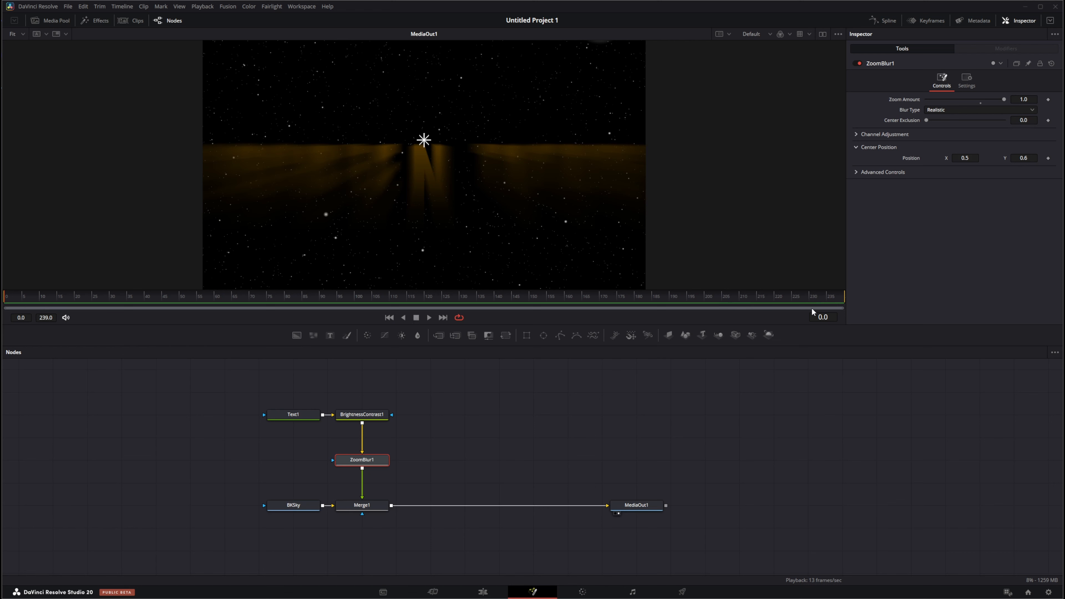
# - Keyframe the Zoom Blur's Zoom Amount at frame 0, lower it at frame 60 to remove the blur, and play the animation
pyautogui.click(1048, 100)
pyautogui.click(823, 317)
pyautogui.write('60')
pyautogui.press('Return')
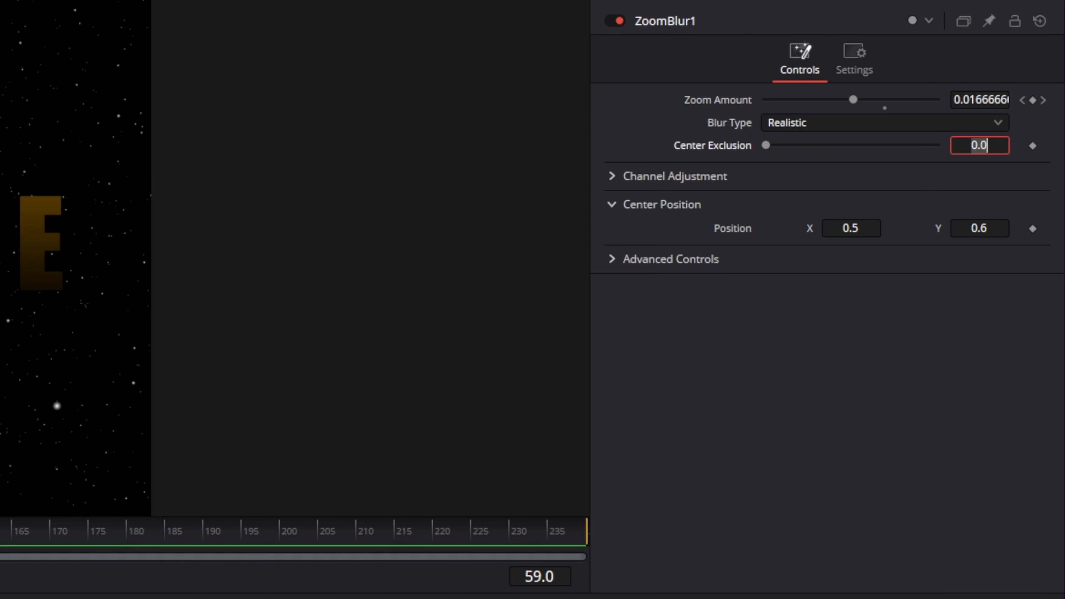
pyautogui.press('space')
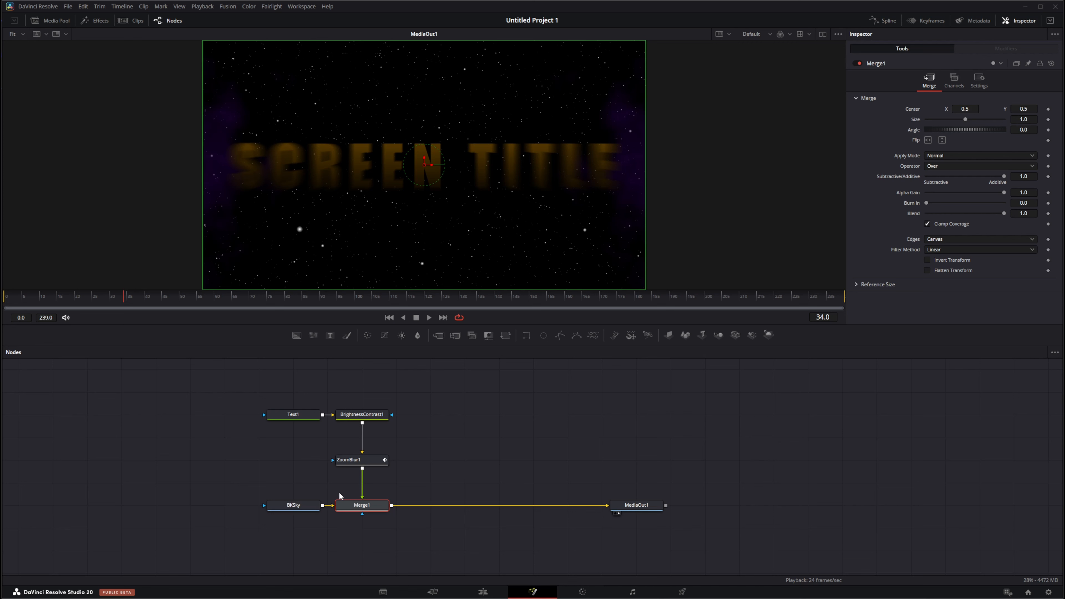
# - Rename the Merge1 node as TITLEBLUR
pyautogui.rightClick(357, 505)
pyautogui.click(394, 423)
pyautogui.write('TITLEBLUR')
pyautogui.press('Return')
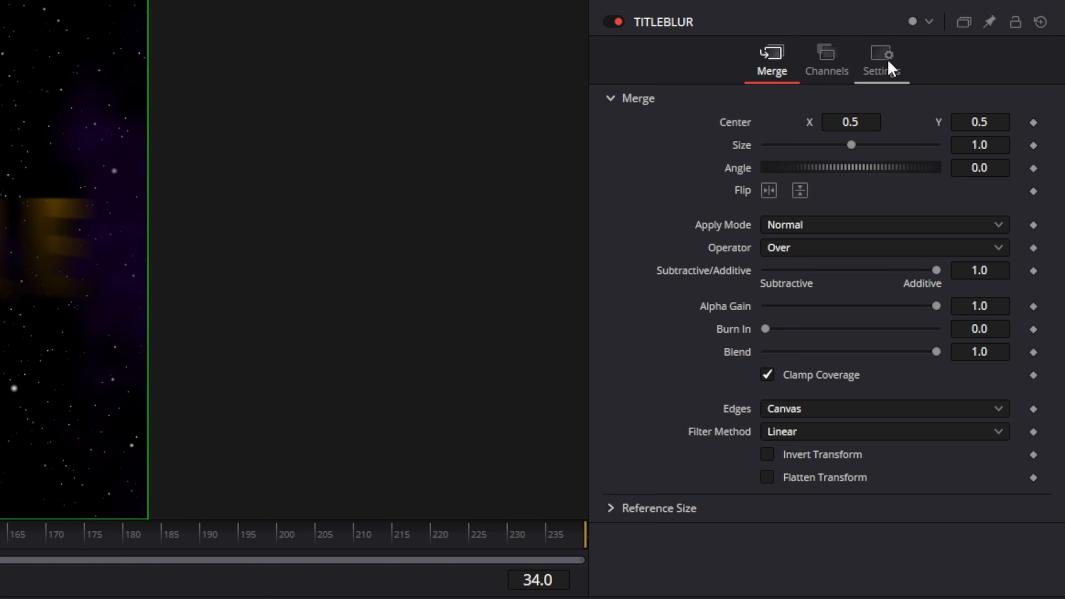
# - Keyframe TITLEBLUR's Blend at 0.0 on frame 34 and 1.0 on frame 60, and play back the fade-in
pyautogui.click(889, 67)
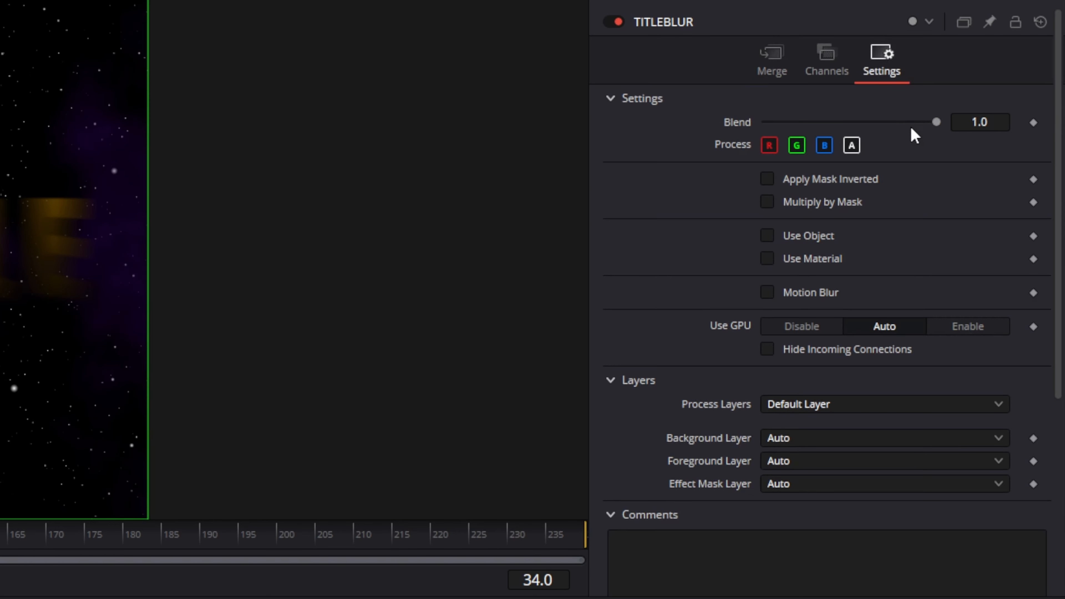
pyautogui.moveTo(936, 123); pyautogui.dragTo(254, 164)
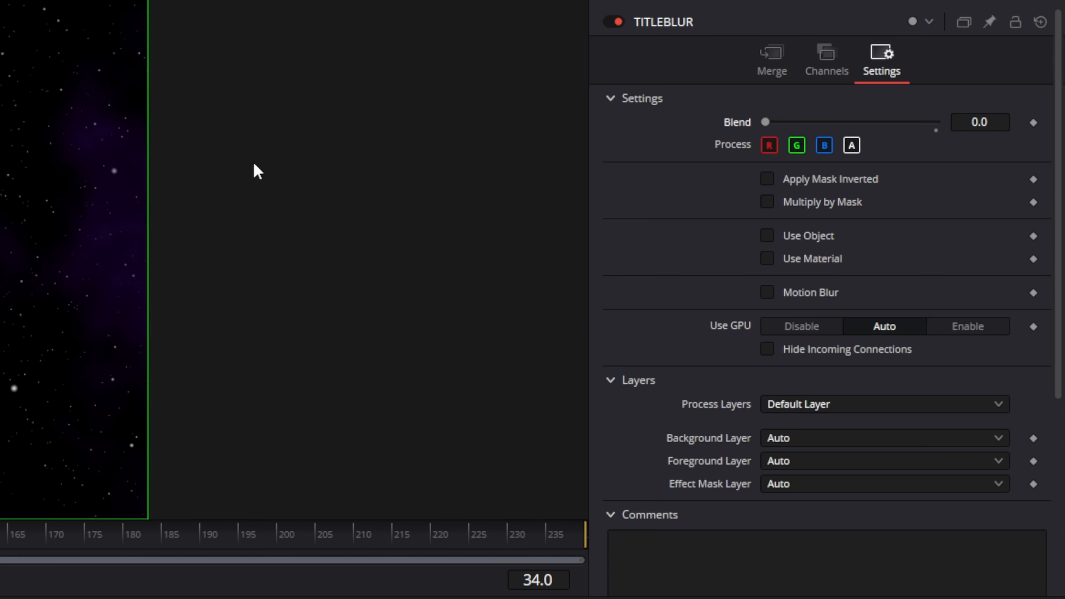
pyautogui.click(1032, 122)
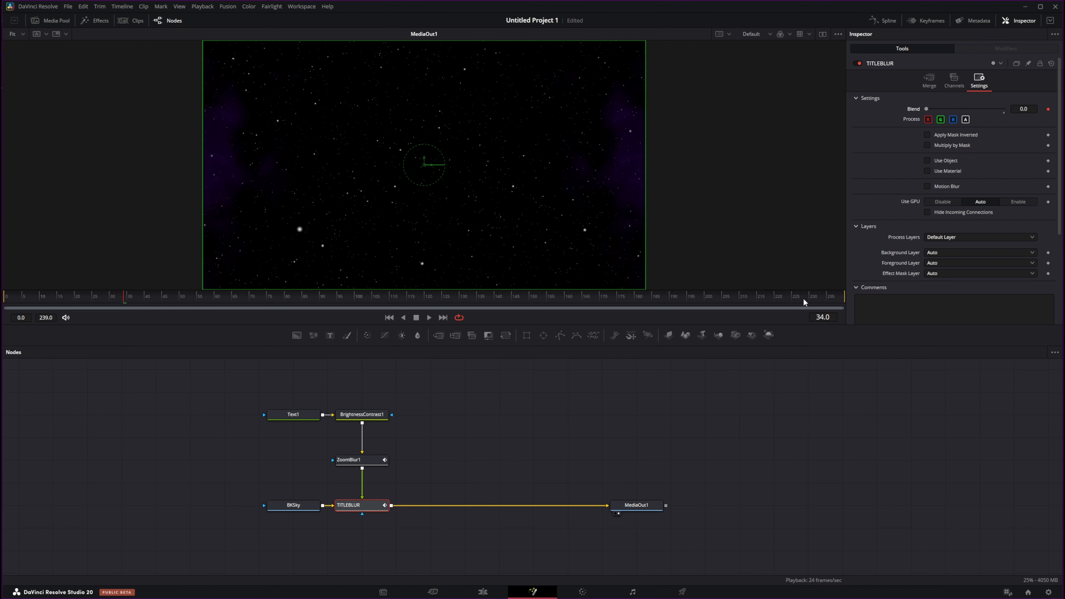
pyautogui.write('60')
pyautogui.press('Return')
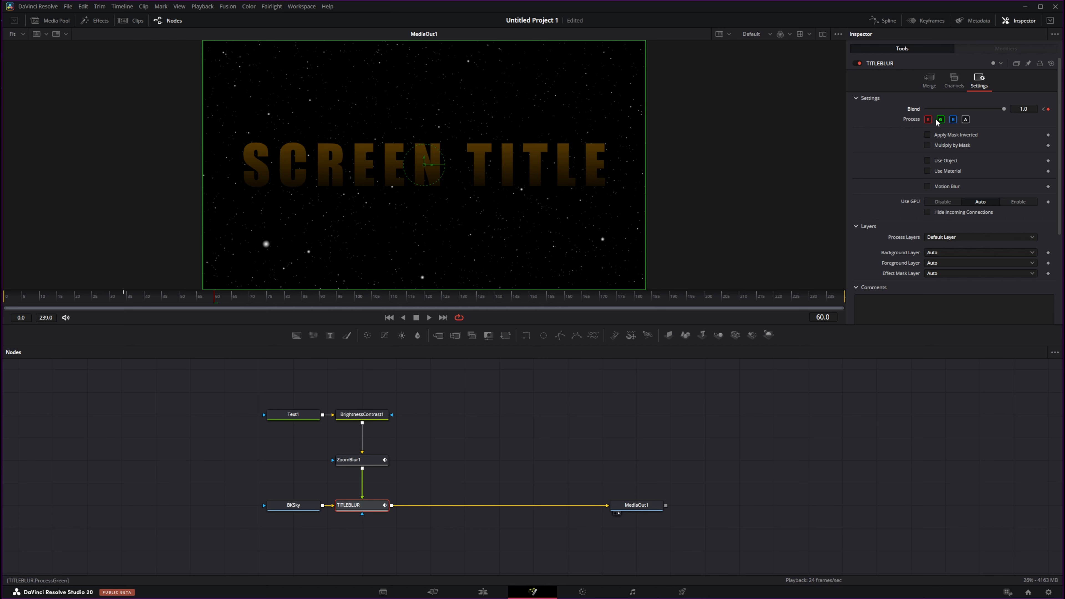
pyautogui.click(428, 318)
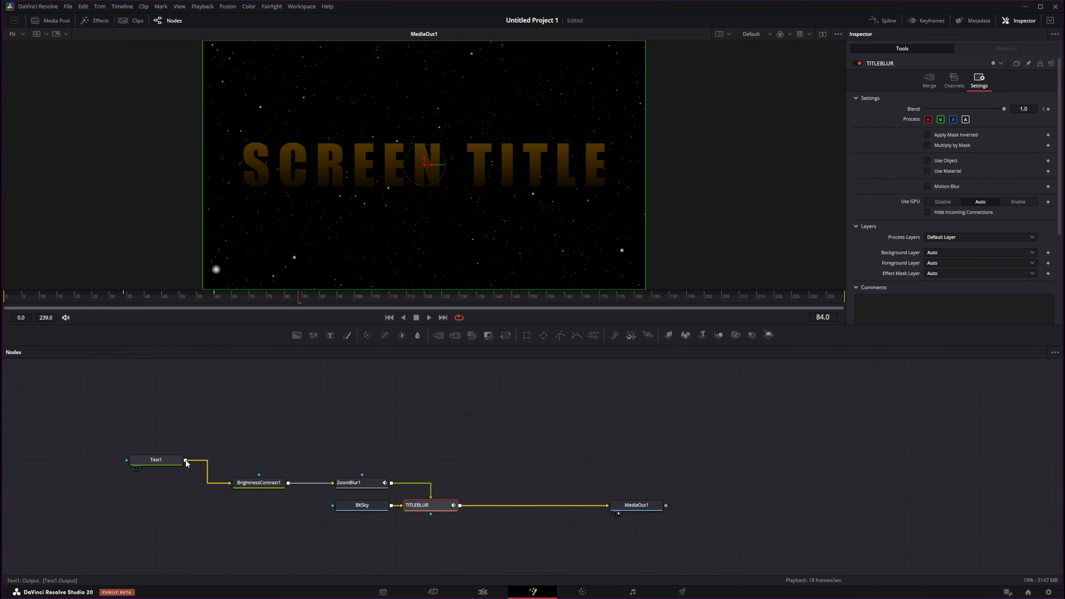
# - Merge Text1's output over TITLEBLUR's output and rename the new merge node as Originalbrightness
pyautogui.moveTo(185, 461); pyautogui.dragTo(460, 507)
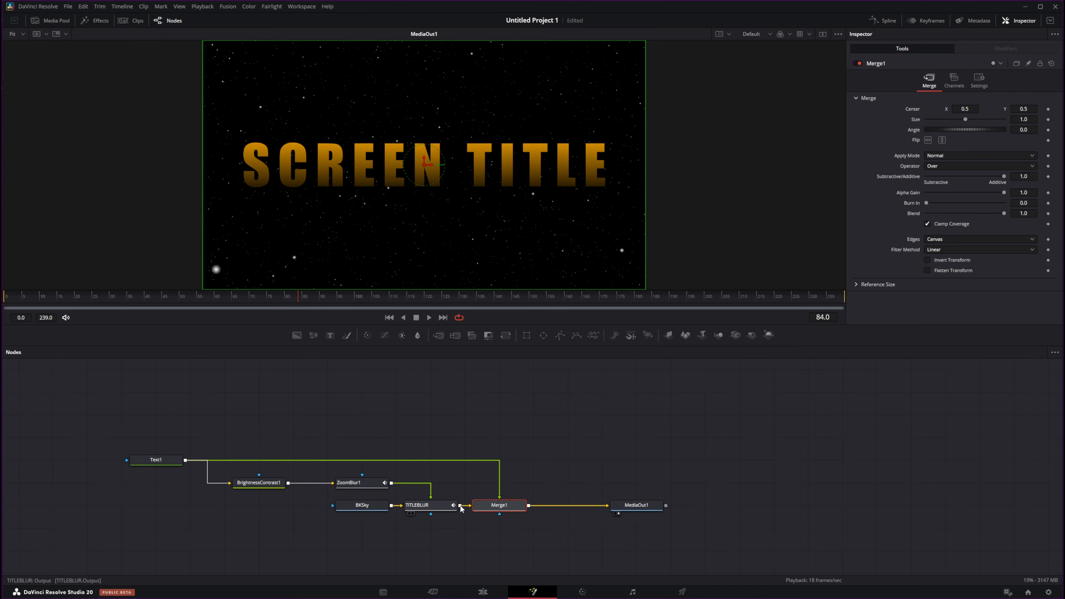
pyautogui.rightClick(498, 508)
pyautogui.click(529, 424)
pyautogui.write('Originalbrightness')
pyautogui.press('Return')
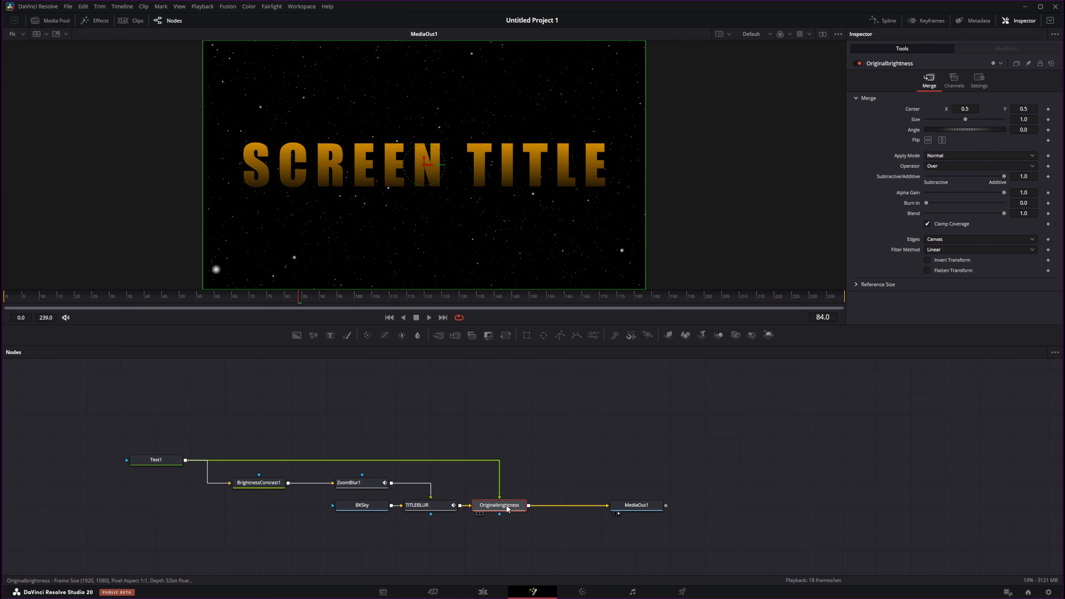
# - Attach a Rectangle mask to the Originalbrightness node and place the mask node below it
pyautogui.moveTo(507, 508)
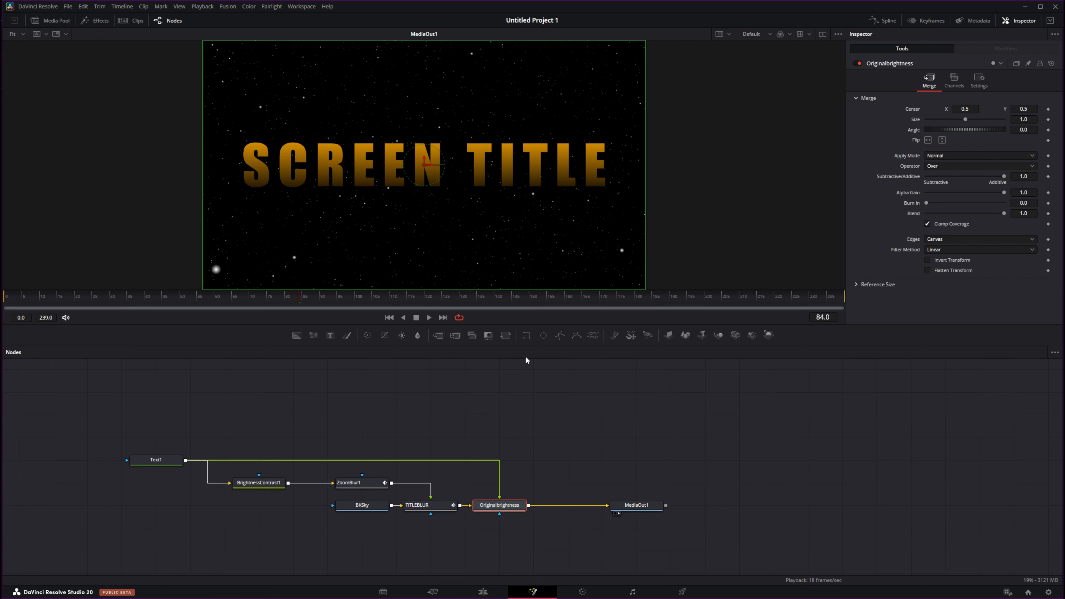
pyautogui.click(527, 335)
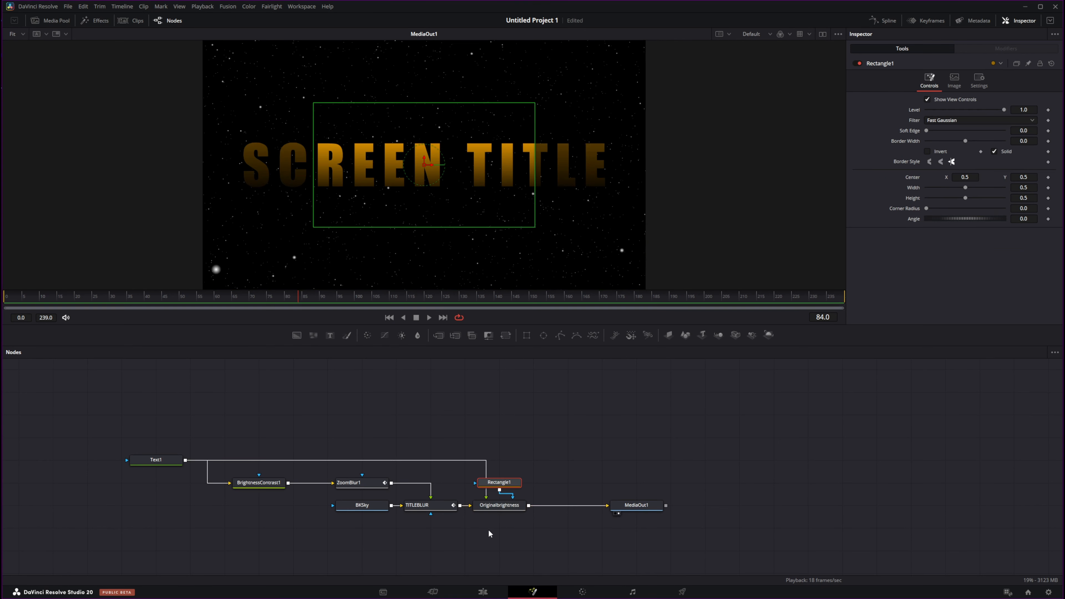
pyautogui.moveTo(486, 479); pyautogui.dragTo(514, 537)
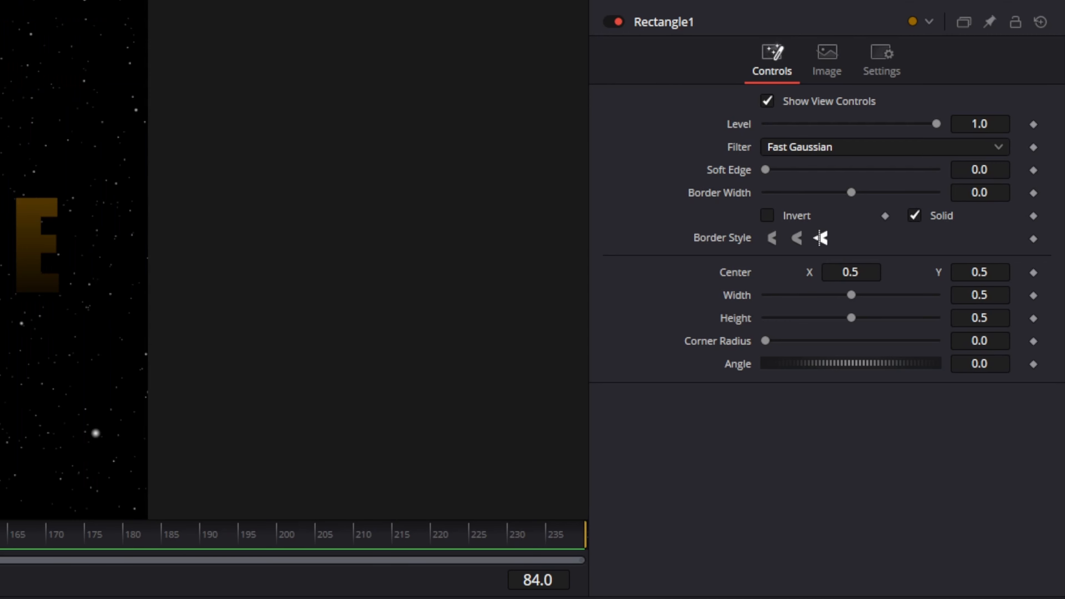
# - Set the rectangle mask's width to 1.0 and its height to 0.2
pyautogui.click(977, 296)
pyautogui.write('1')
pyautogui.press('Tab')
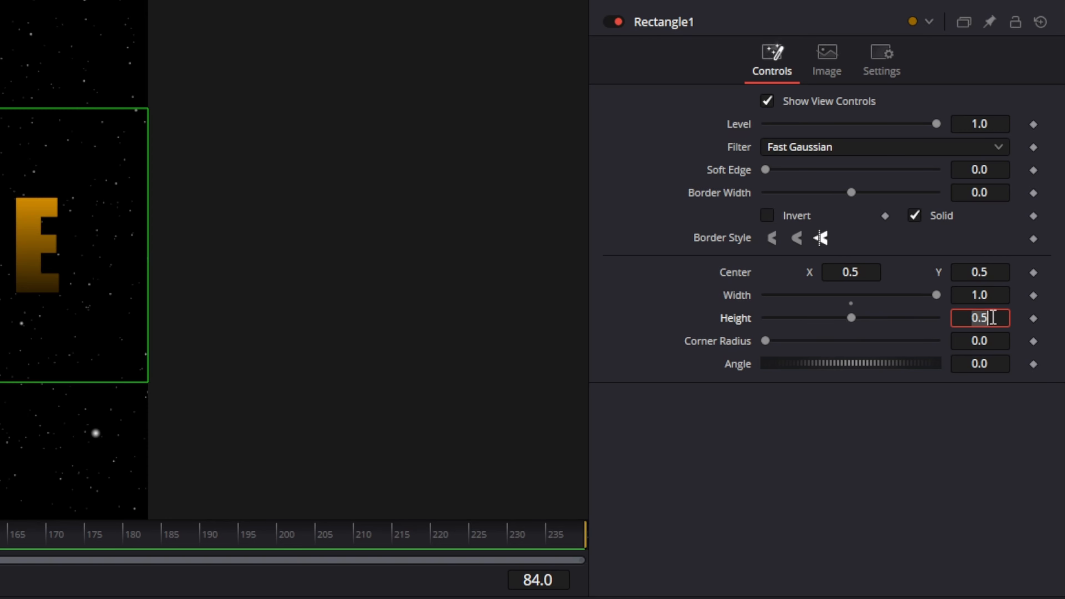
pyautogui.write('.2')
pyautogui.press('Tab')
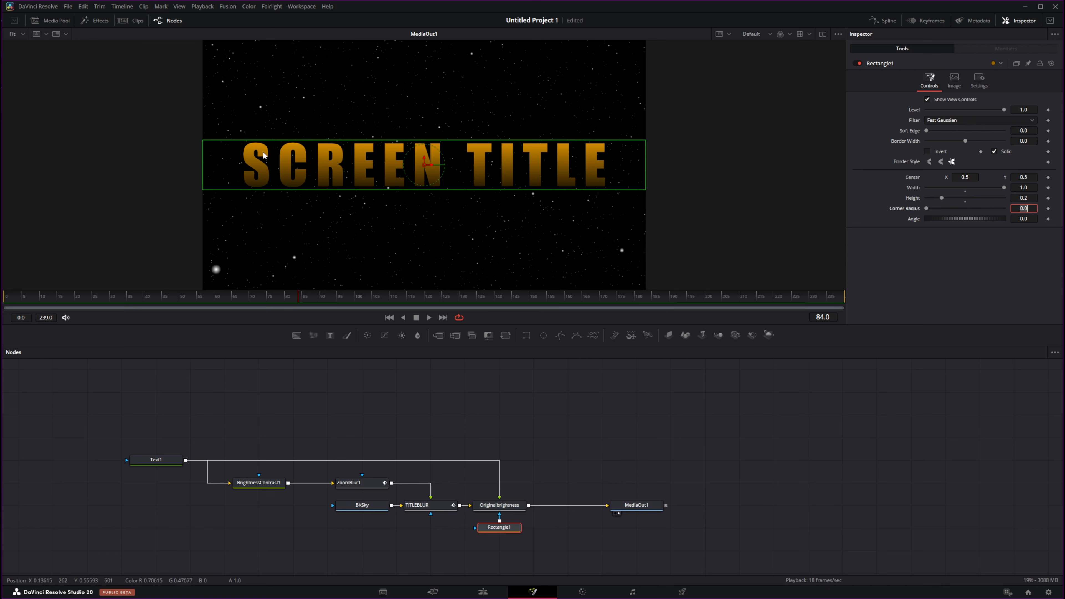
# - Fine-tune the rectangle mask's height to 0.198 around the title and set its Soft Edge to 0.1
pyautogui.moveTo(941, 197); pyautogui.dragTo(935, 197)
pyautogui.rightClick(935, 198)
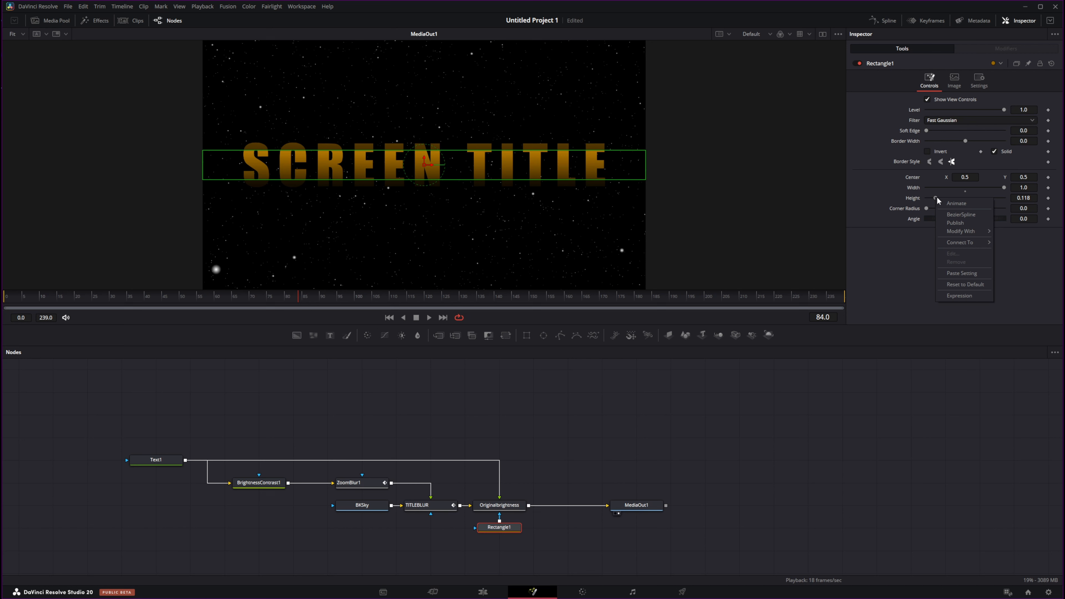
pyautogui.moveTo(937, 196); pyautogui.dragTo(941, 198)
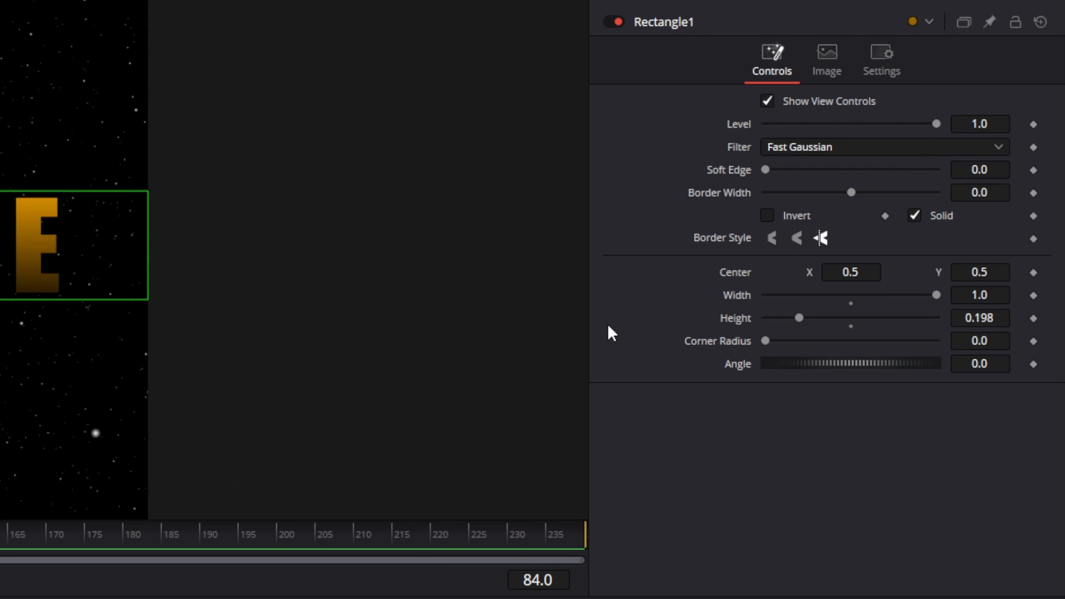
pyautogui.click(995, 171)
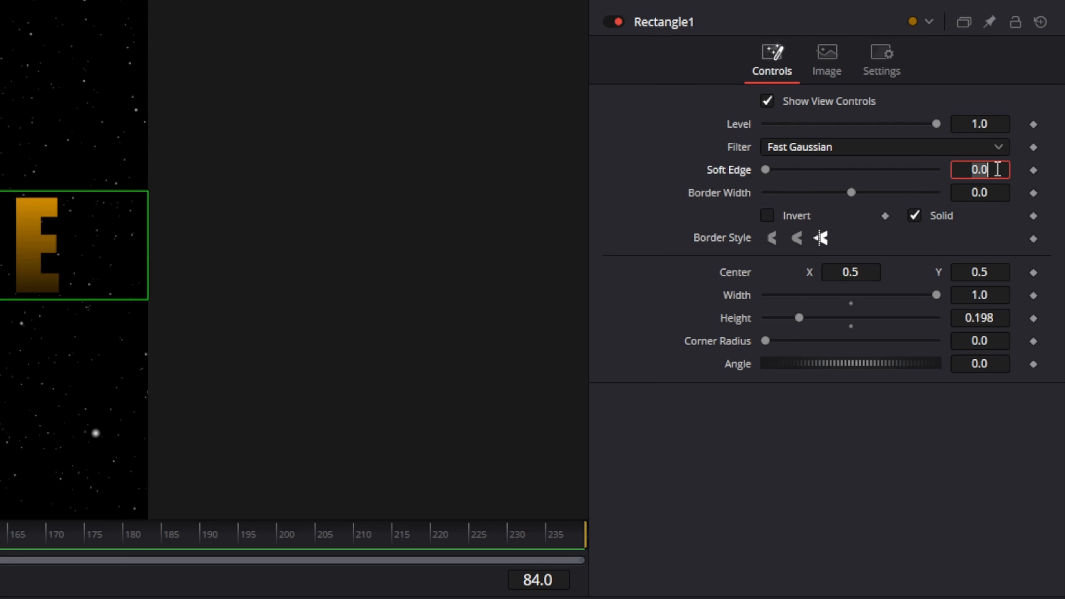
pyautogui.write('.01')
pyautogui.press('Tab')
# - At frame 60, keyframe the rectangle mask's center and move the mask just below the title, to about Y 0.305
pyautogui.scroll(-2, 81, 197)
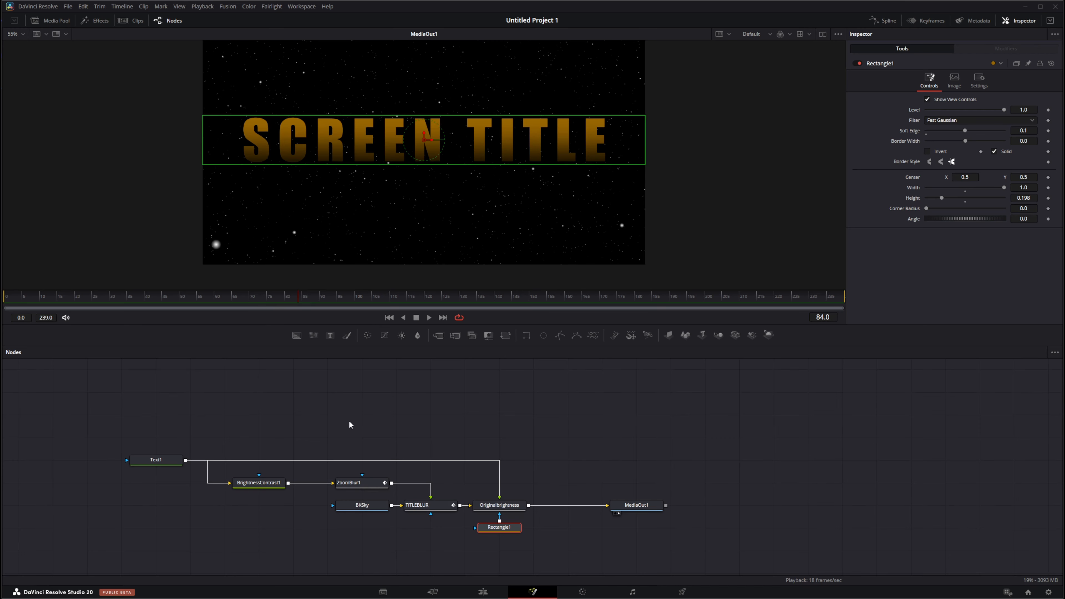
pyautogui.click(822, 317)
pyautogui.write('60')
pyautogui.press('Return')
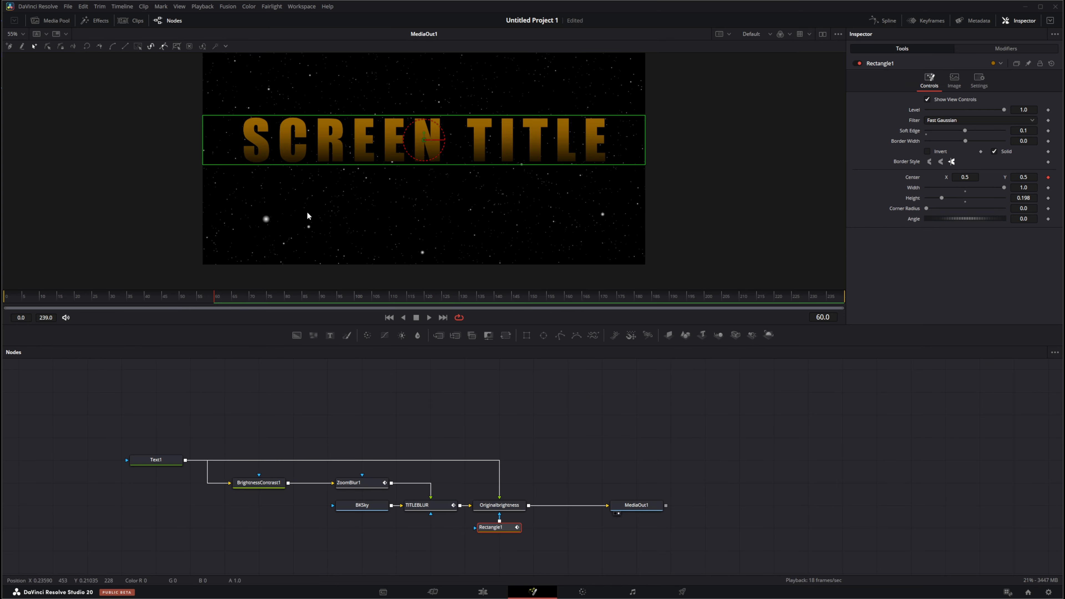
pyautogui.moveTo(422, 144); pyautogui.dragTo(423, 188)
# - At frame 120, move the rectangle mask back up over the title to restore its full brightness
pyautogui.write('120')
pyautogui.press('Return')
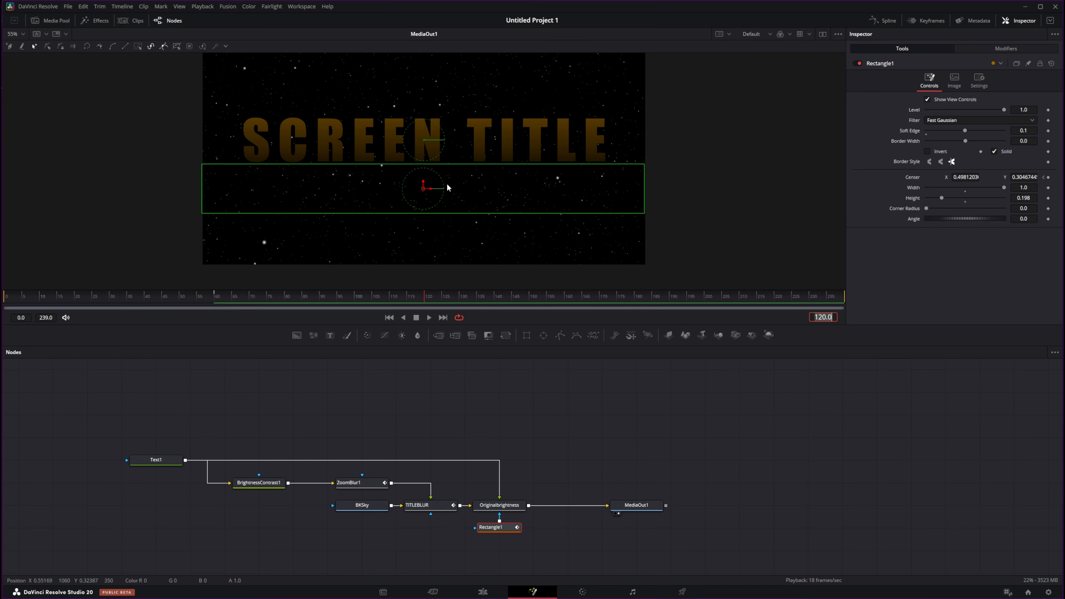
pyautogui.moveTo(423, 184); pyautogui.dragTo(426, 135)
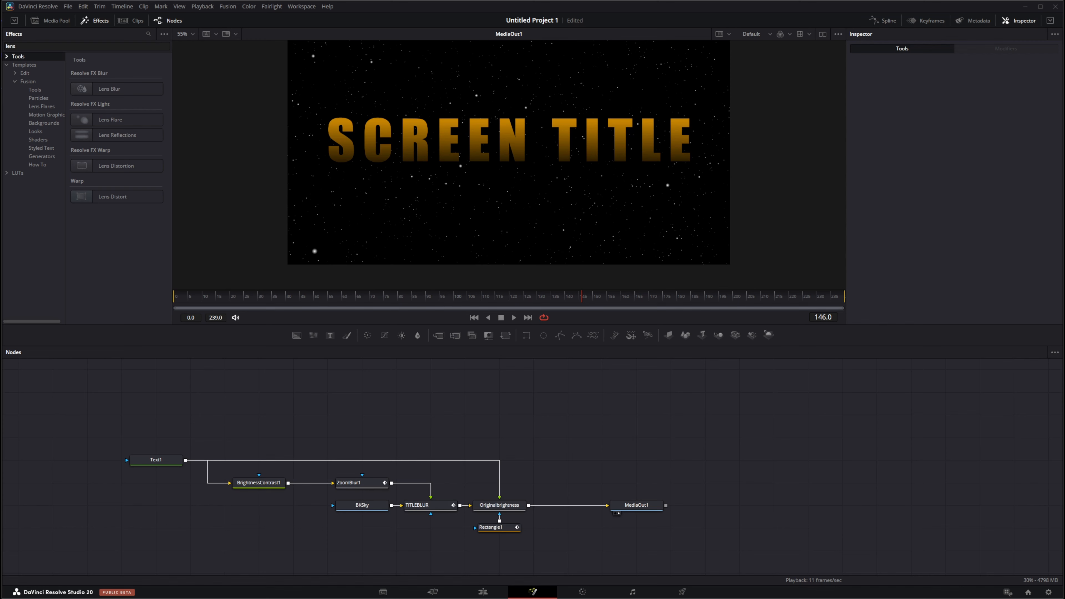
# - Open the Fusion Lens Flares templates in the effects library and browse down to Lens Flare V26
pyautogui.click(94, 22)
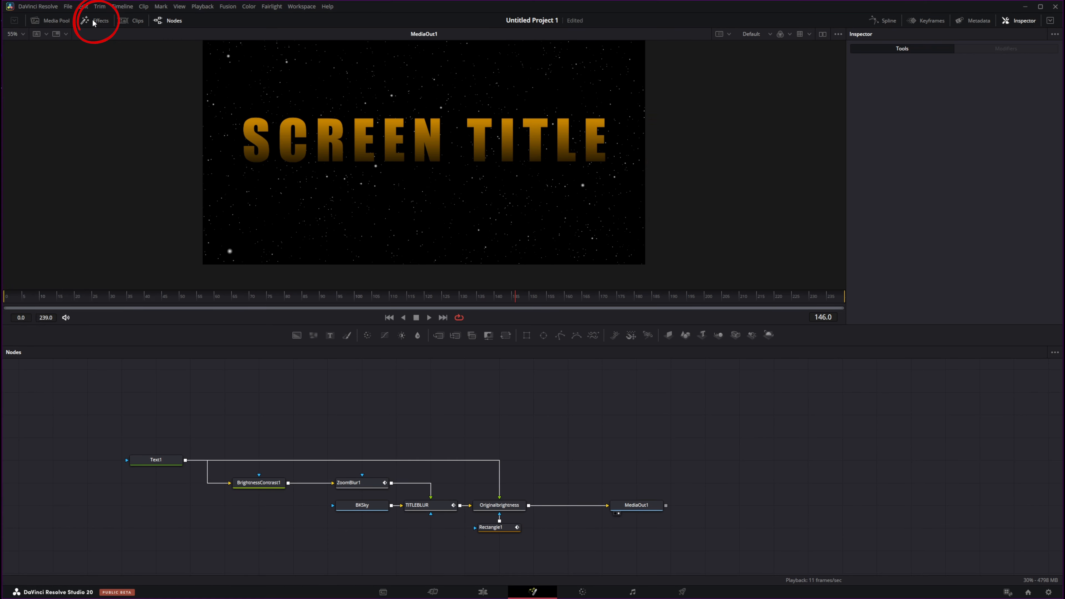
pyautogui.click(94, 22)
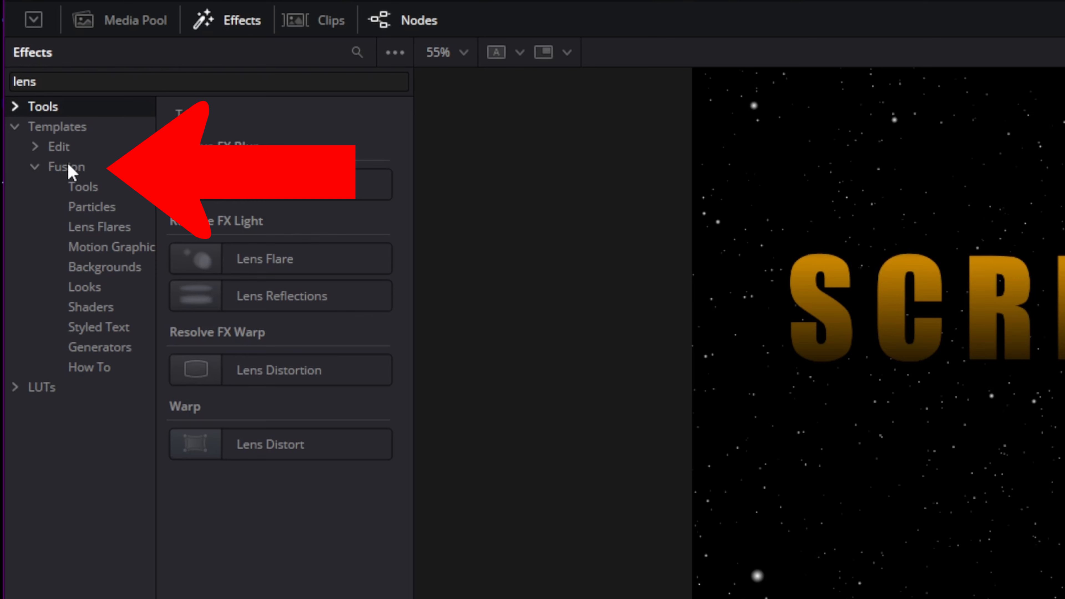
pyautogui.click(69, 168)
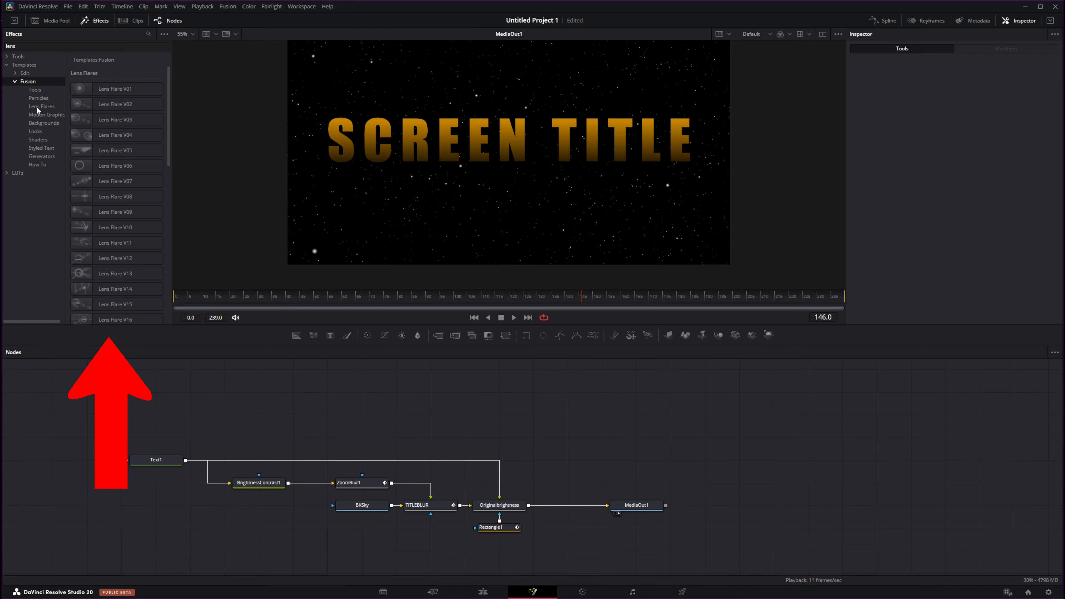
pyautogui.click(36, 106)
pyautogui.scroll(-5, 103, 160)
pyautogui.scroll(-5, 104, 167)
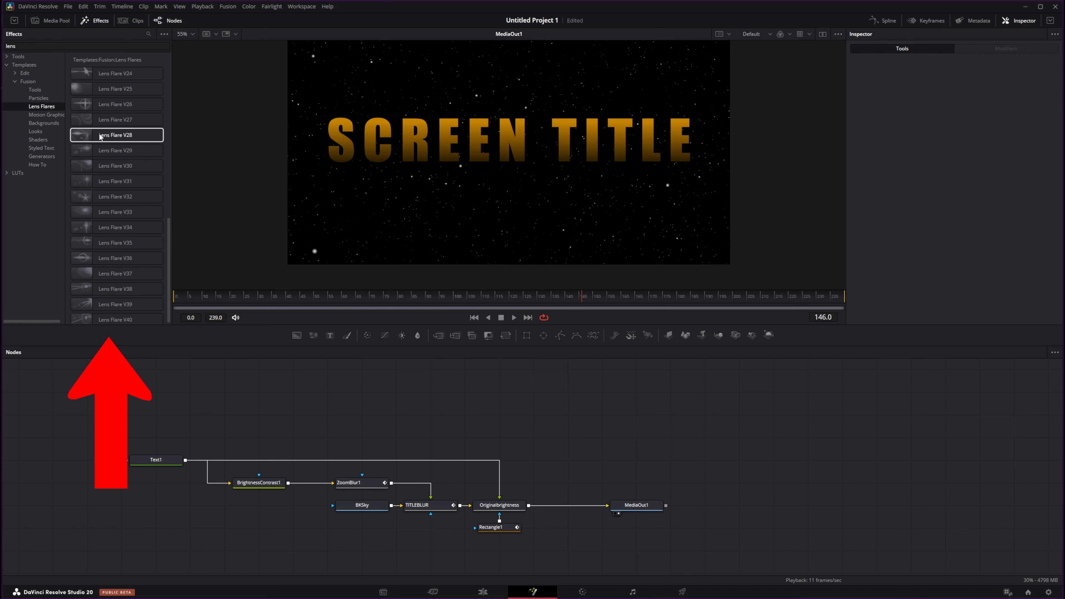
# - Add the Lens Flare V26 template to the empty node area above the title nodes
pyautogui.doubleClick(97, 104)
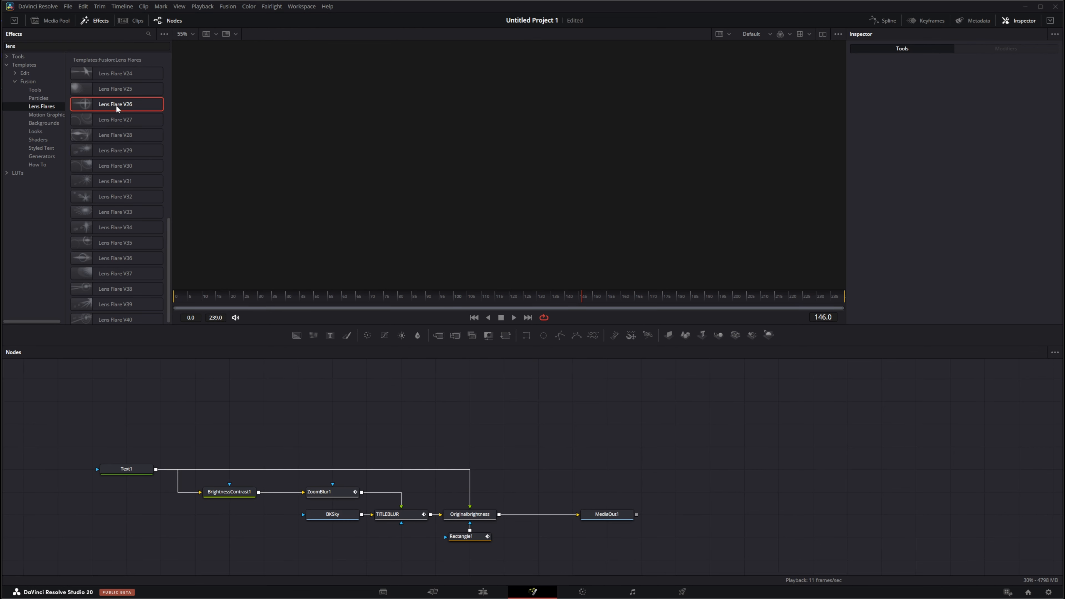
pyautogui.moveTo(116, 107); pyautogui.dragTo(184, 387)
pyautogui.moveTo(241, 404); pyautogui.dragTo(242, 404)
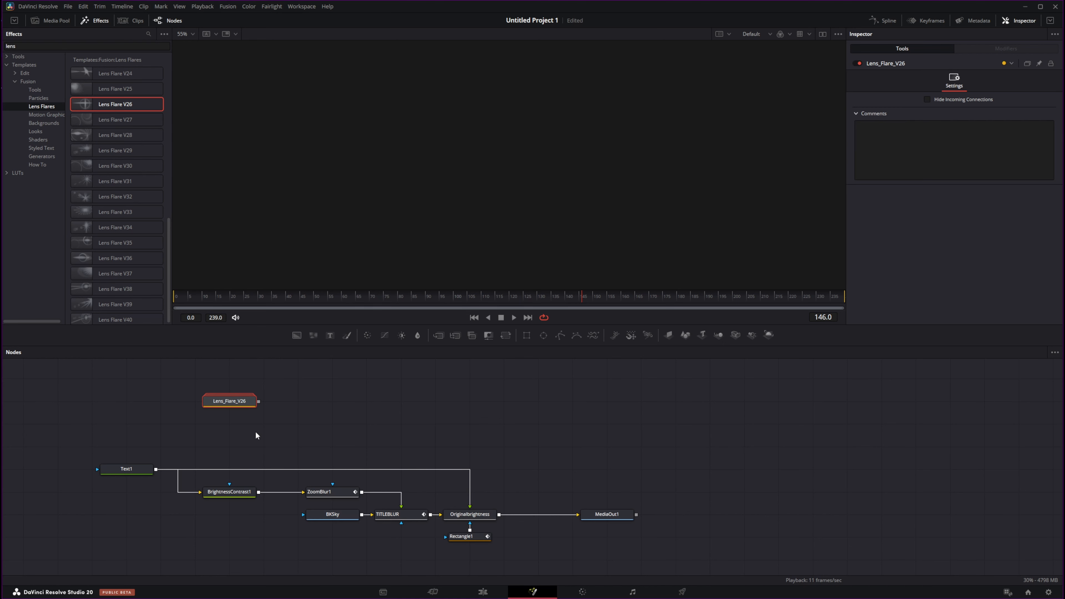
pyautogui.moveTo(222, 382); pyautogui.dragTo(225, 389)
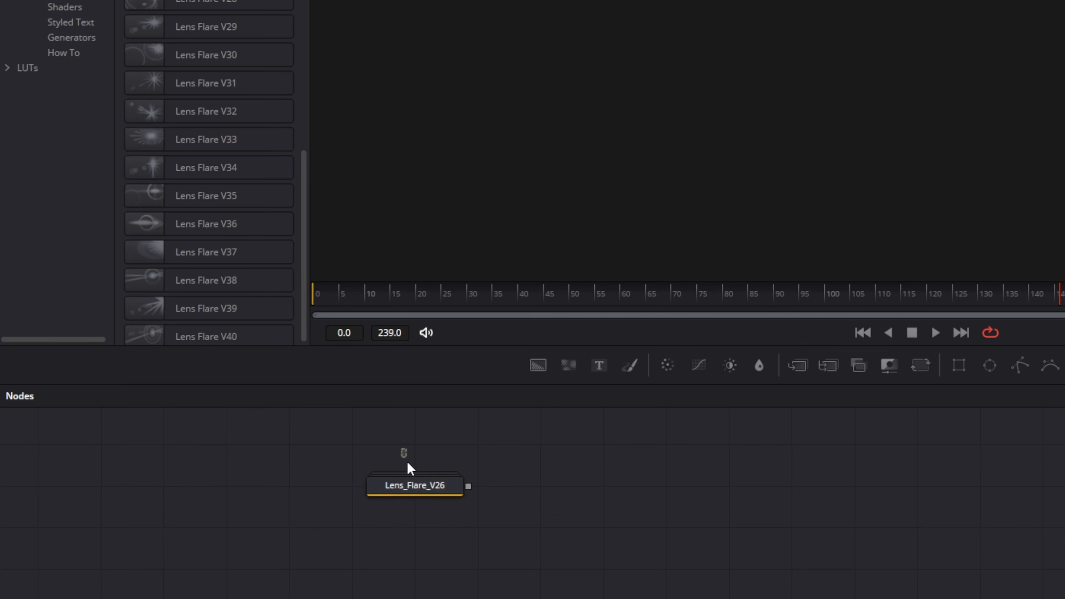
pyautogui.moveTo(407, 463); pyautogui.dragTo(416, 491)
# - Ungroup the Lens_Flare_V26 node and arrange its HS5_1, HS5_2 and HS5_3 nodes in the empty area above the title nodes
pyautogui.rightClick(395, 487)
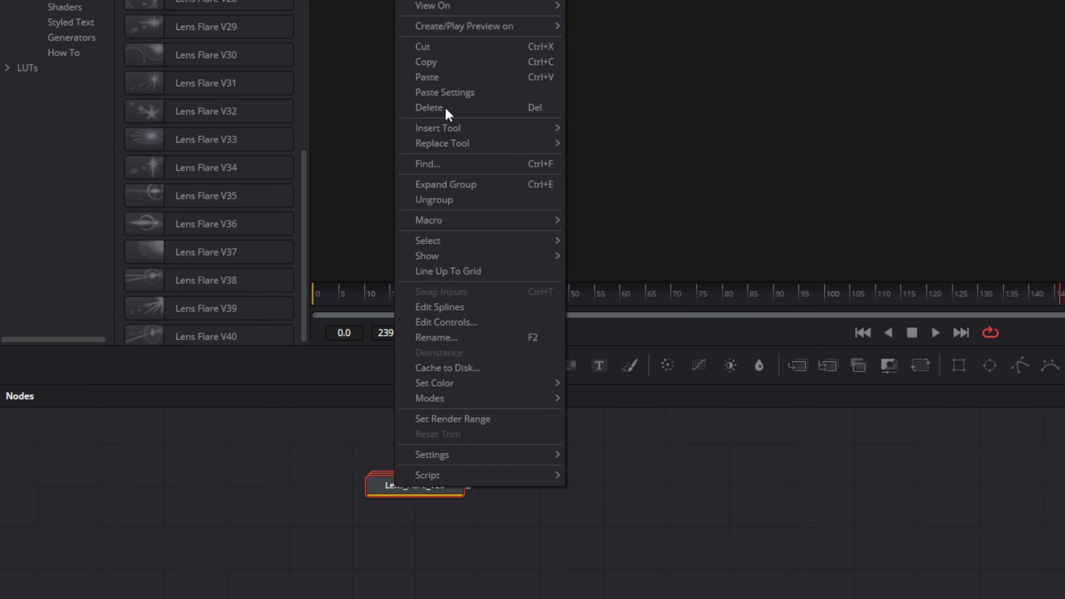
pyautogui.click(436, 201)
pyautogui.moveTo(295, 454); pyautogui.dragTo(435, 508)
pyautogui.moveTo(242, 413); pyautogui.dragTo(306, 417)
pyautogui.moveTo(177, 402); pyautogui.dragTo(246, 400)
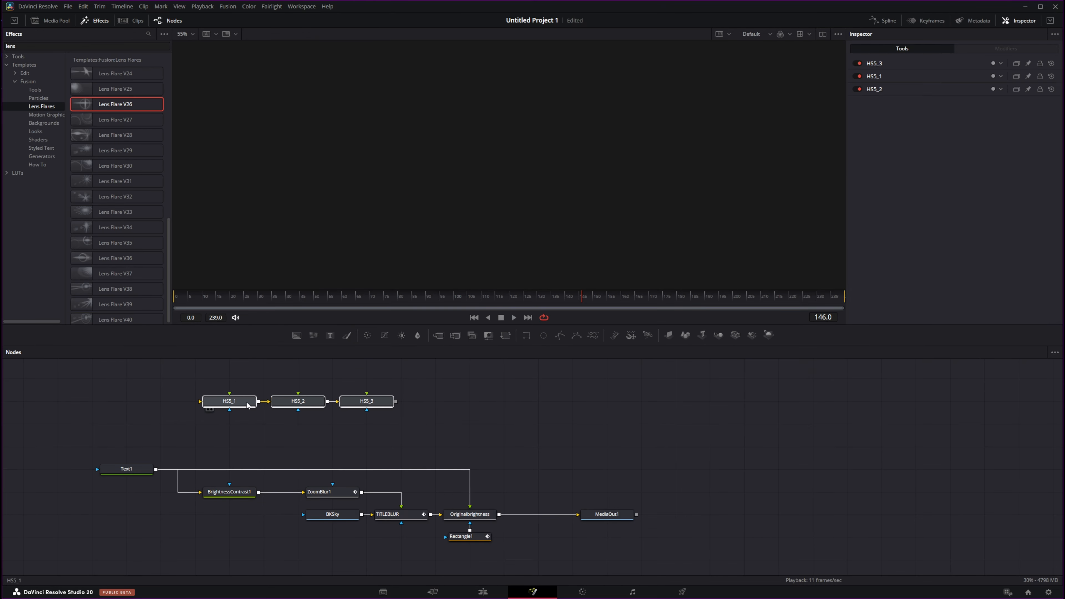
# - Show HS5_3 in the viewer and connect a new black Background node to the input of HS5_1
pyautogui.click(361, 404)
pyautogui.click(348, 409)
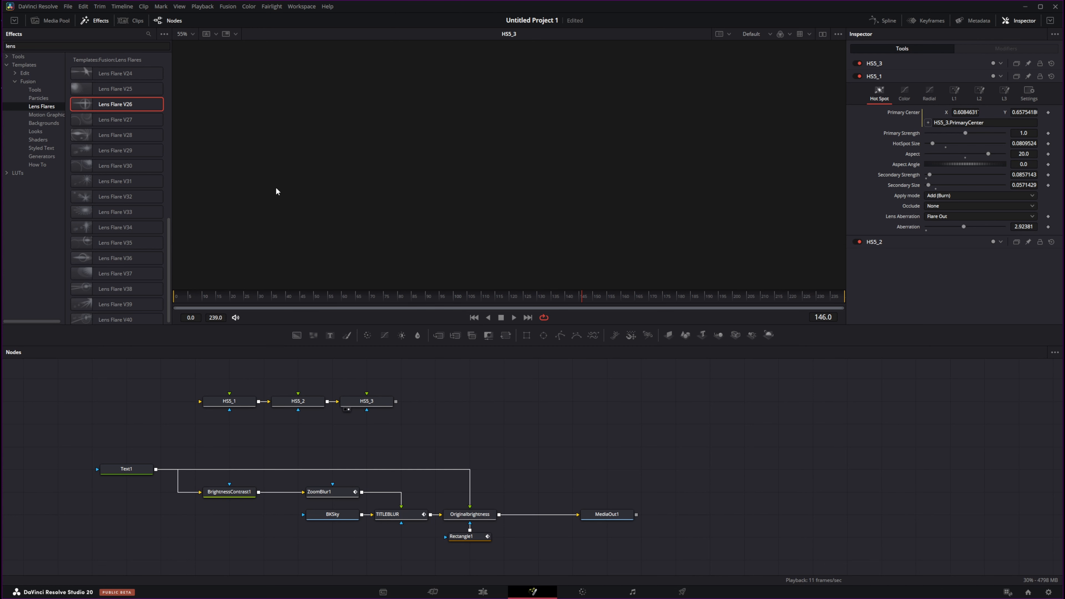
pyautogui.moveTo(296, 335); pyautogui.dragTo(200, 404)
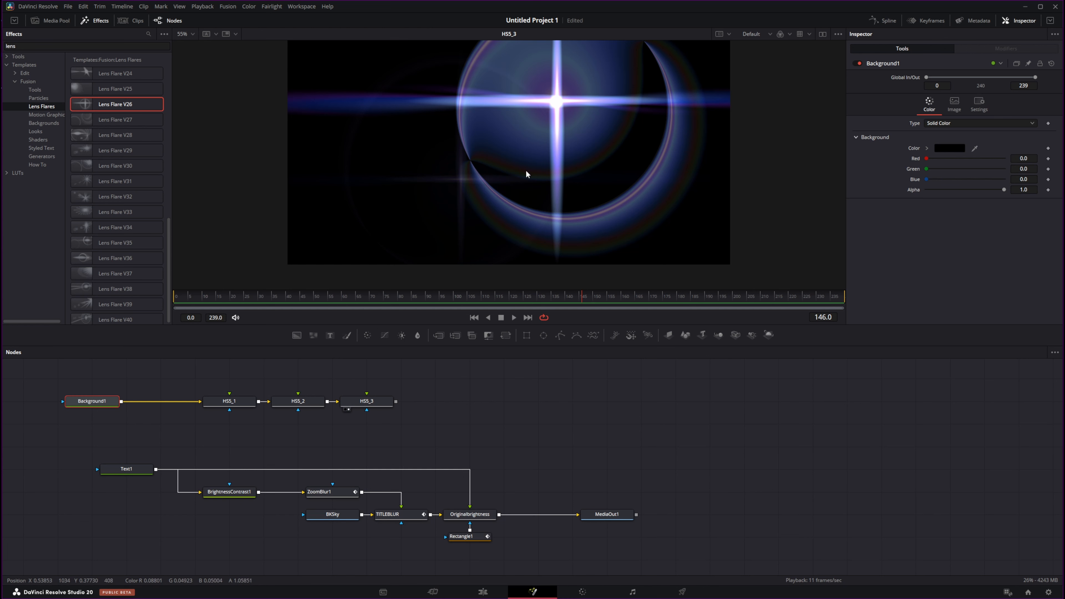
# - Set HS5_3's Primary Strength to 0.0 and Secondary Strength to 0.171, and open its L1 lens reflection settings
pyautogui.click(354, 402)
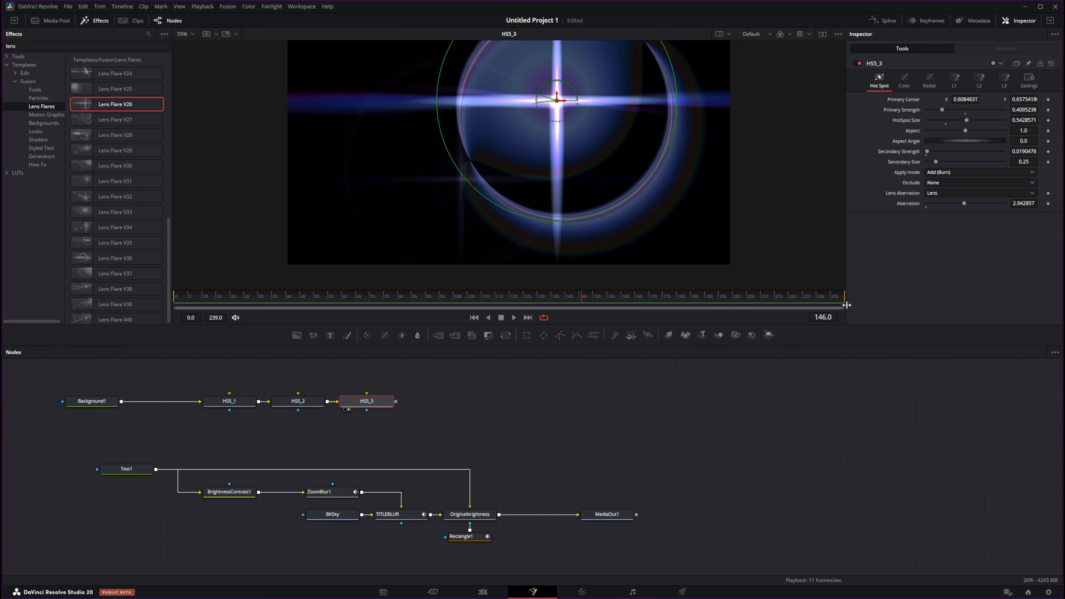
pyautogui.moveTo(942, 109); pyautogui.dragTo(927, 118)
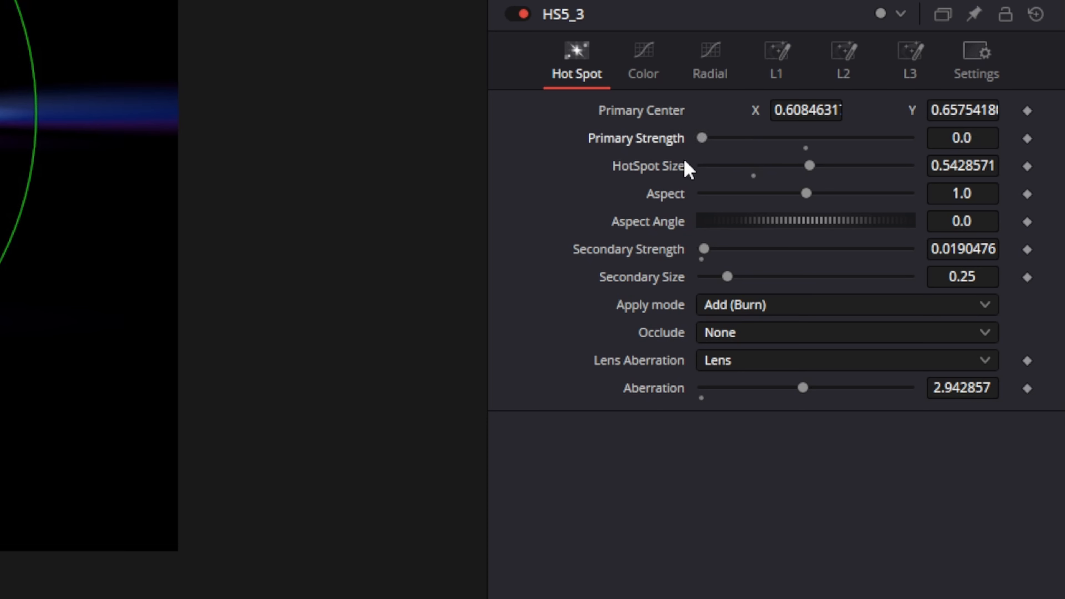
pyautogui.moveTo(704, 249); pyautogui.dragTo(714, 250)
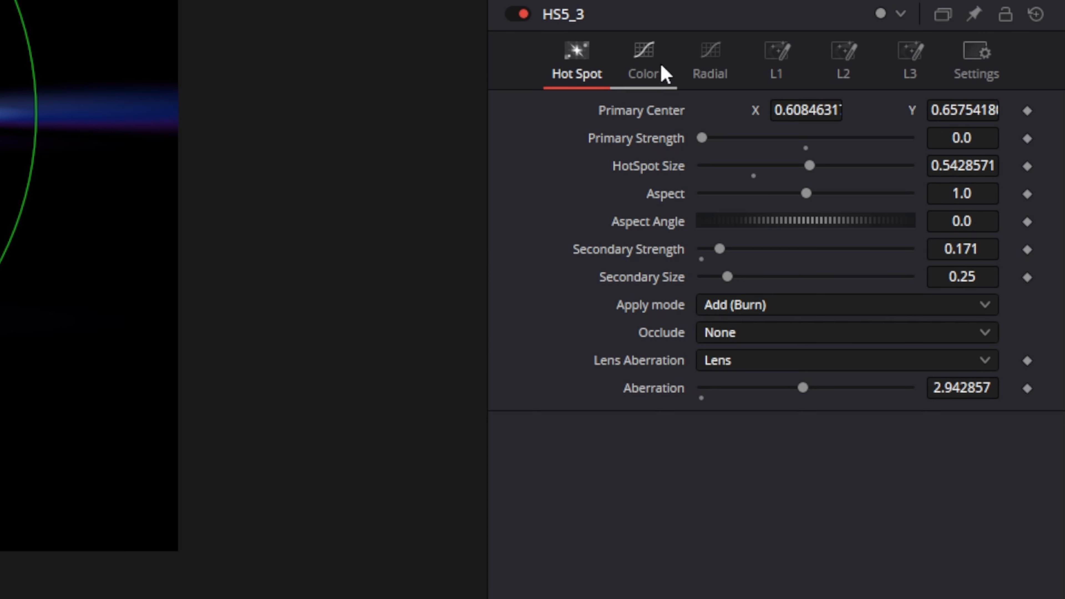
pyautogui.click(780, 69)
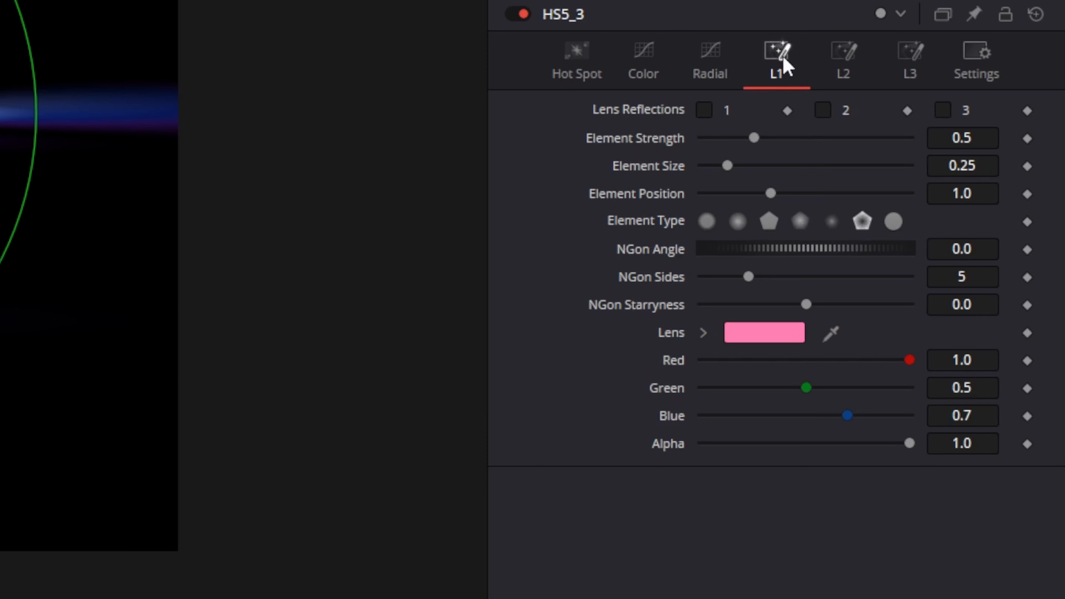
# - Enable lens reflections 2 and 3 on HS5_3, with Element Strength 0.2 and Element Size 0.5
pyautogui.click(822, 112)
pyautogui.click(944, 111)
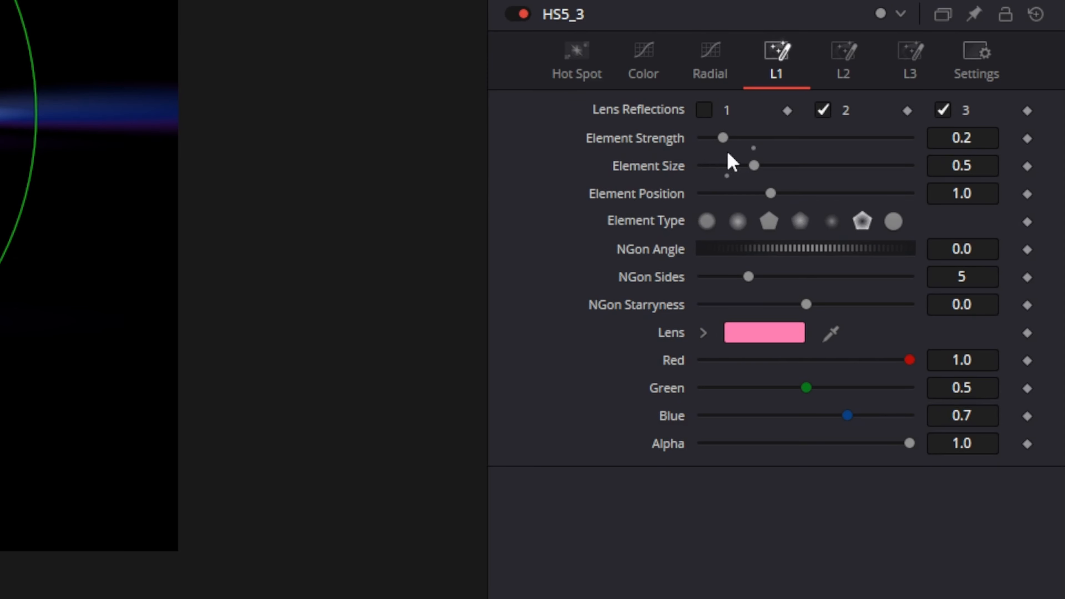
pyautogui.moveTo(722, 137); pyautogui.dragTo(712, 138)
pyautogui.click(991, 133)
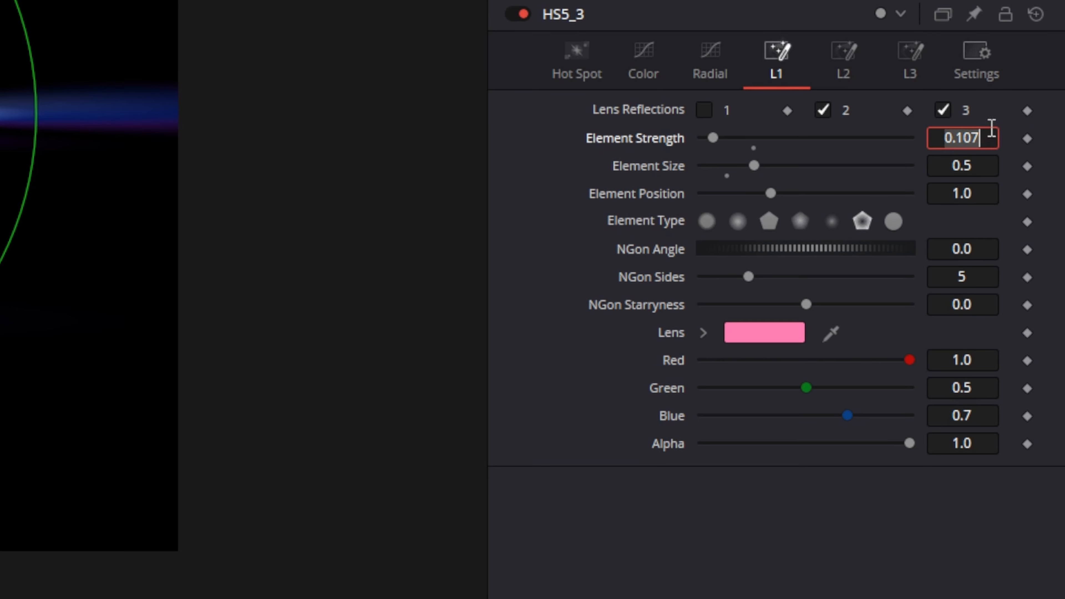
pyautogui.press('BackSpace')
pyautogui.write('0.2')
pyautogui.press('Tab')
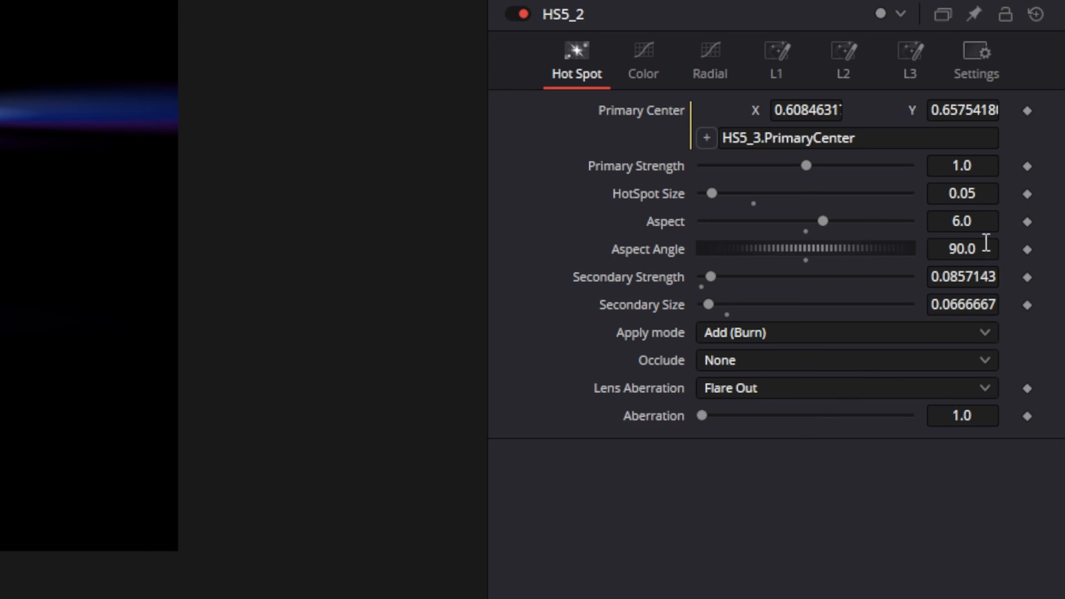
# - Check the Aspect and Aspect Angle of HS5_2's hot spot
pyautogui.click(988, 219)
pyautogui.press('Tab')
pyautogui.press('Tab')
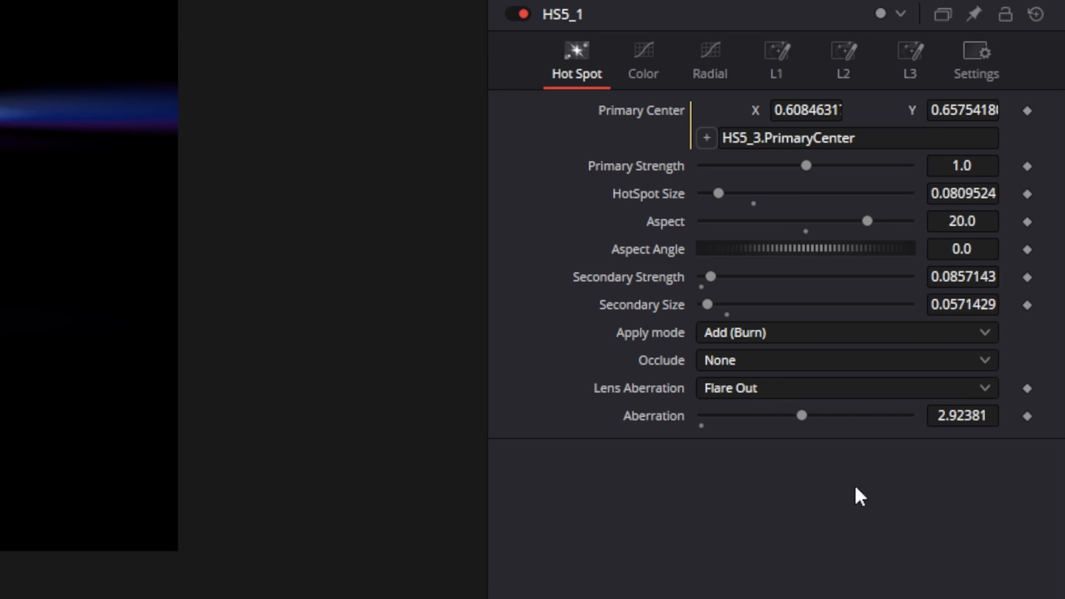
# - Set HS5_1's HotSpot Size to 0.05 and its Aspect to 17
pyautogui.click(990, 219)
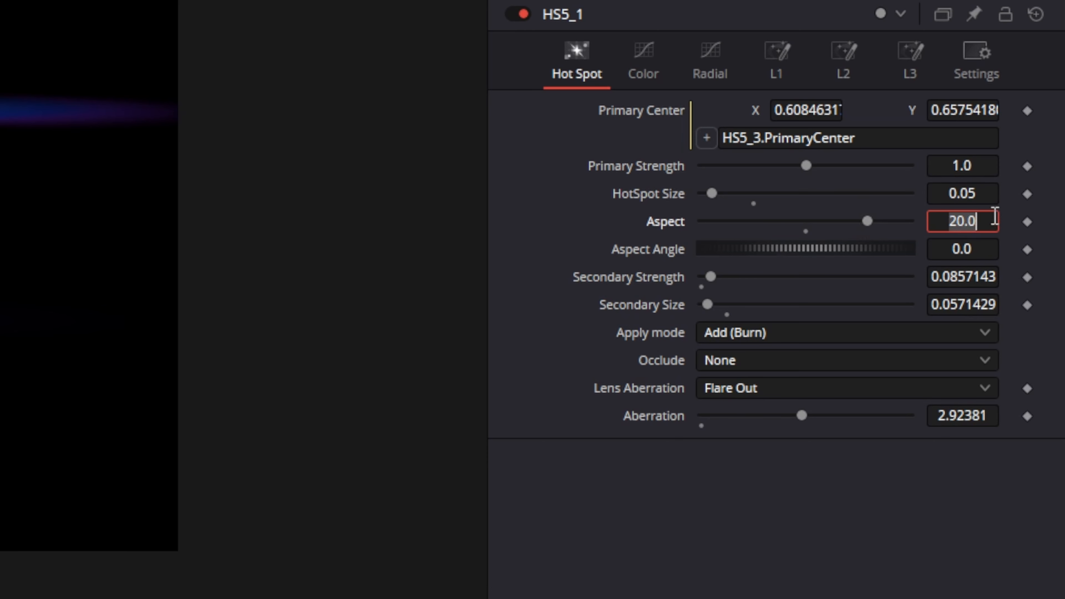
pyautogui.write('17')
pyautogui.press('Tab')
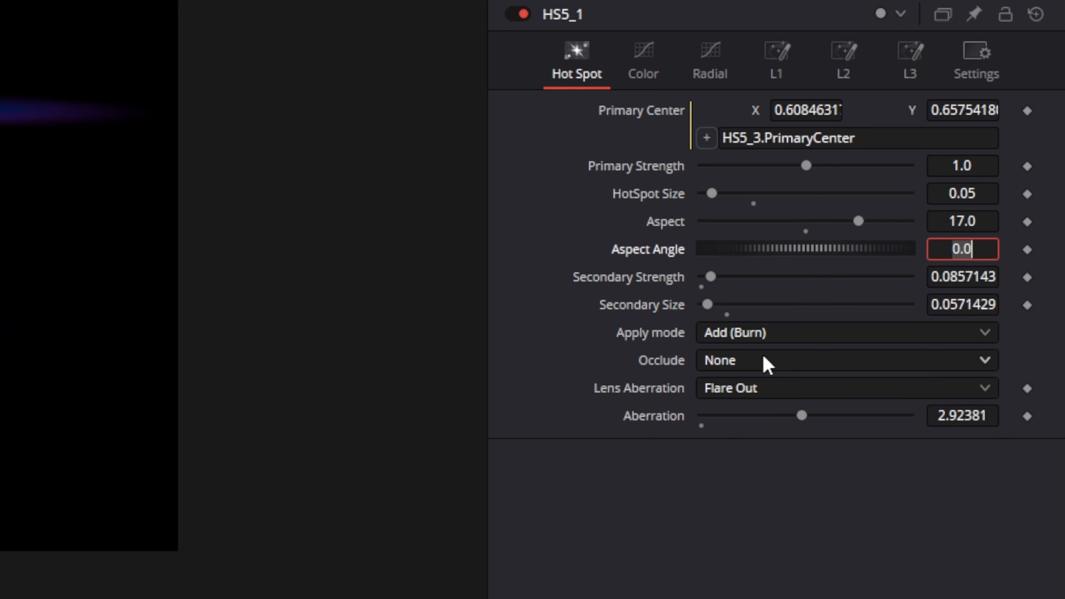
# - Set HS5_1's Lens Aberration to Flare In with an Aberration of 3
pyautogui.scroll(1, 757, 390)
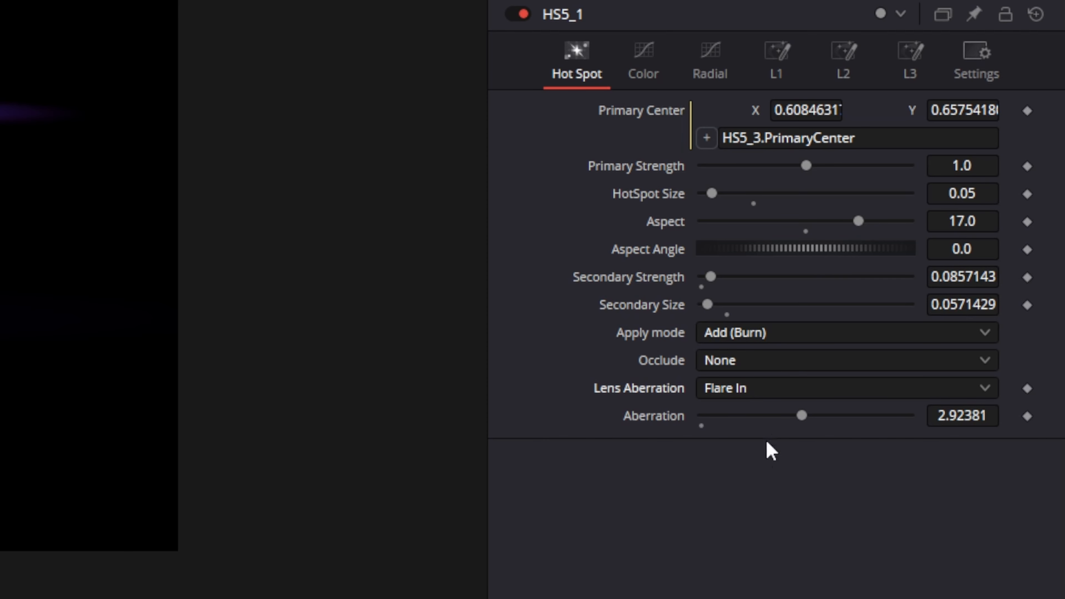
pyautogui.click(954, 412)
pyautogui.write('3')
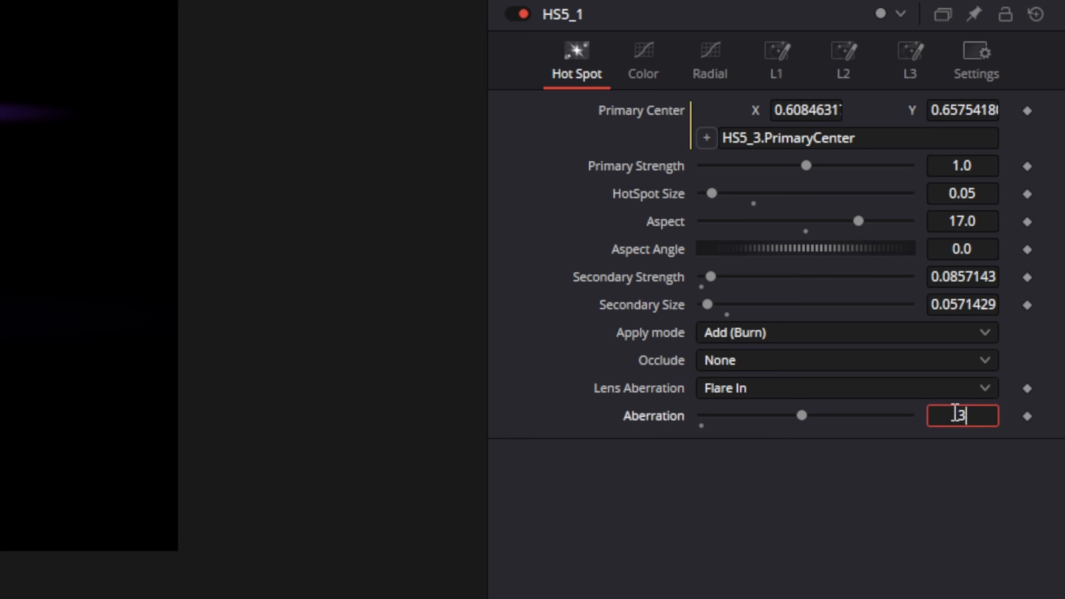
pyautogui.press('Return')
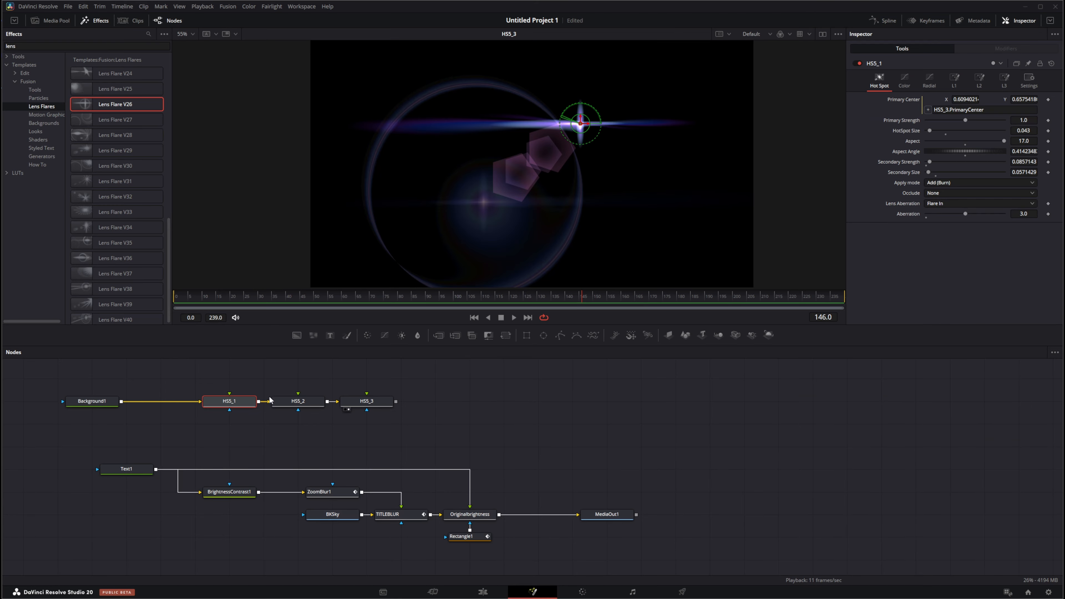
# - Move HS5_3's flare center in the viewer to the upper-left part of the frame
pyautogui.click(366, 402)
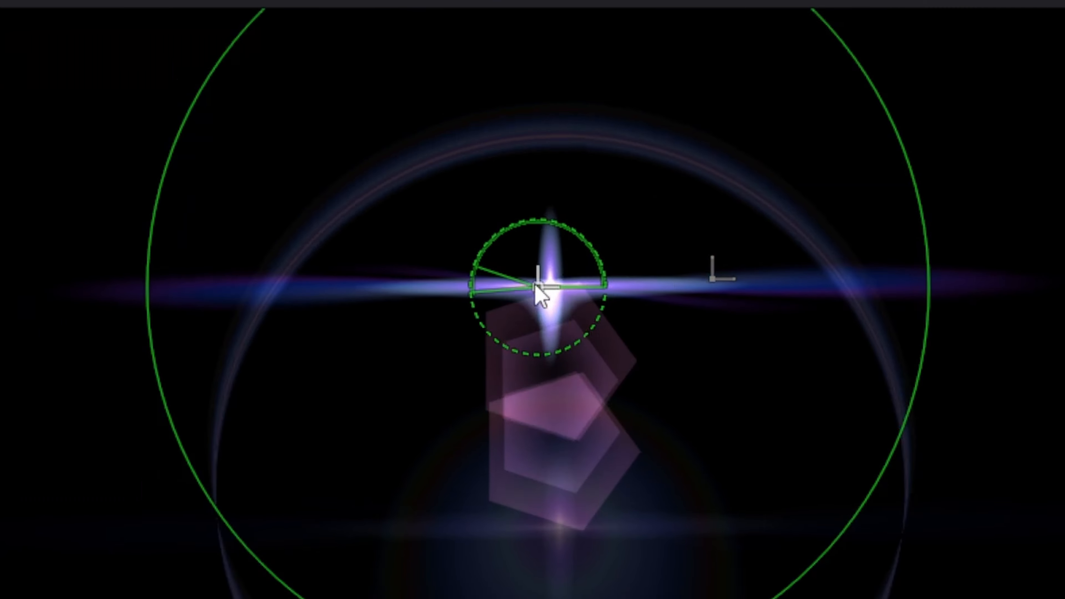
pyautogui.moveTo(536, 285); pyautogui.dragTo(74, 273)
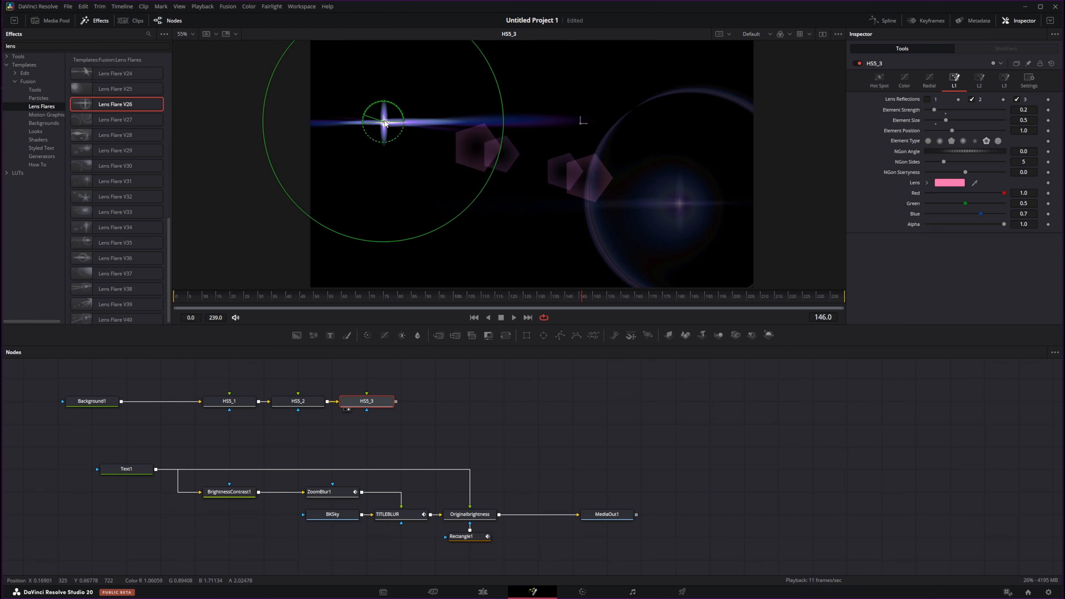
pyautogui.moveTo(385, 123)
pyautogui.mouseDown()
pyautogui.moveTo(374, 115)
pyautogui.moveTo(379, 135)
pyautogui.mouseUp()
# - Make the Background1 node fully transparent by setting its Alpha to 0.0
pyautogui.click(94, 401)
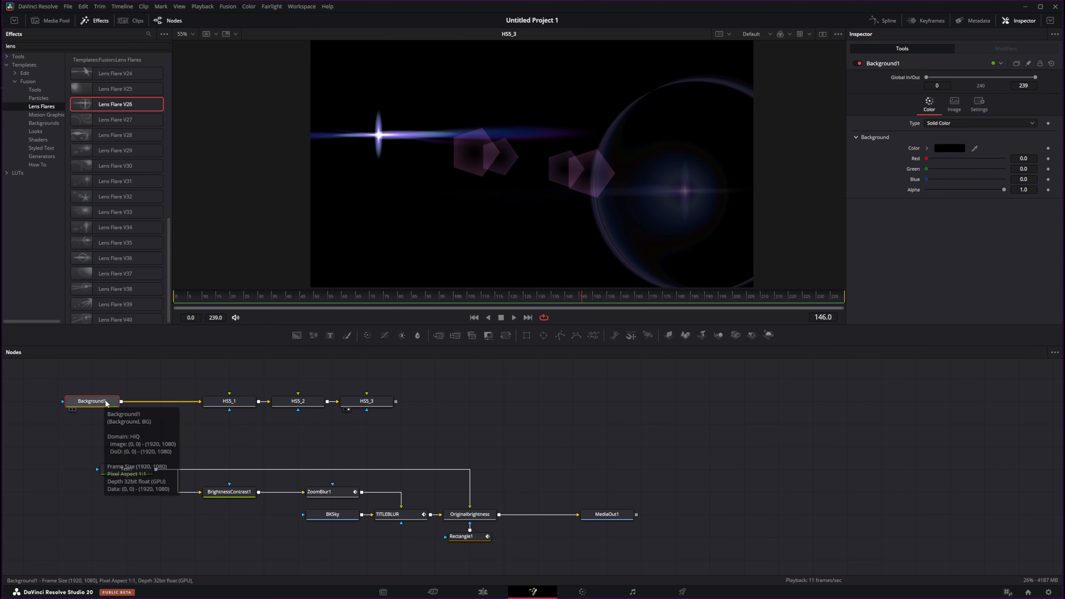
pyautogui.moveTo(920, 190)
pyautogui.mouseDown()
pyautogui.moveTo(949, 190)
pyautogui.moveTo(920, 191)
pyautogui.mouseUp()
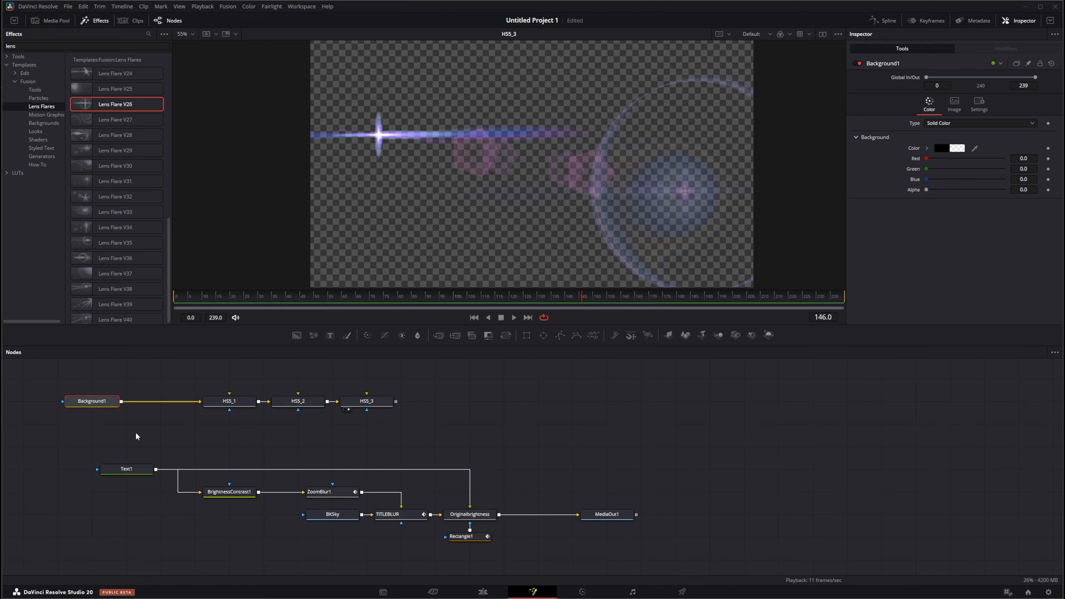
# - Merge HS5_3's output over the Originalbrightness output and rename the new merge node LightSource
pyautogui.moveTo(397, 402); pyautogui.dragTo(501, 517)
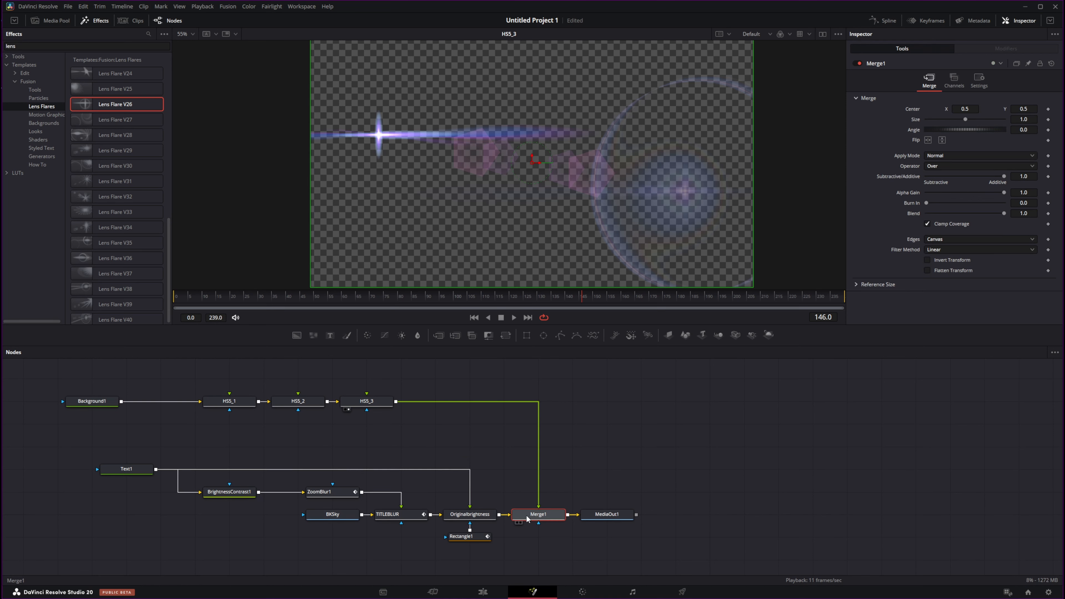
pyautogui.rightClick(543, 517)
pyautogui.click(578, 432)
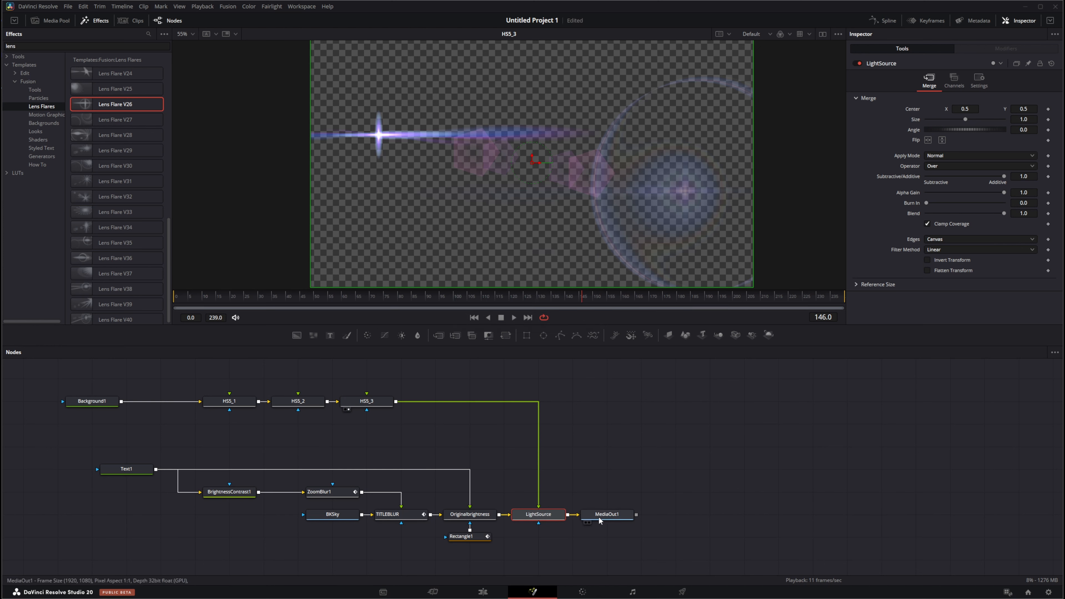
# - Show MediaOut1 in the viewer and move HS5_3's flare center just above the first letter of SCREEN TITLE
pyautogui.moveTo(598, 514); pyautogui.dragTo(494, 241)
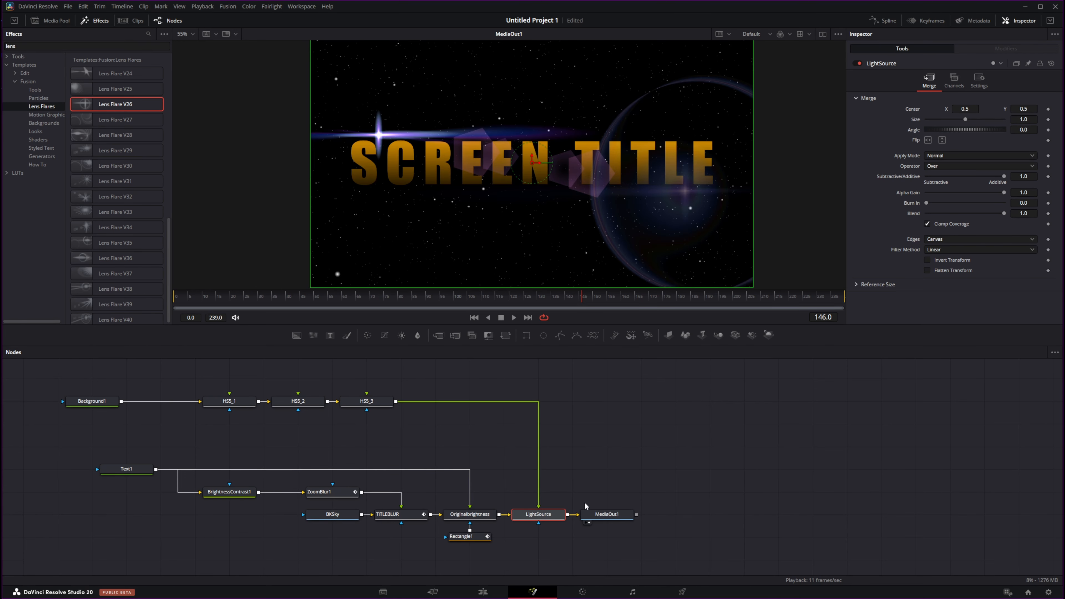
pyautogui.click(367, 401)
pyautogui.moveTo(379, 134); pyautogui.dragTo(353, 123)
# - Go to frame 60 with the HS5_3 node selected
pyautogui.doubleClick(828, 318)
pyautogui.write('60')
pyautogui.press('Return')
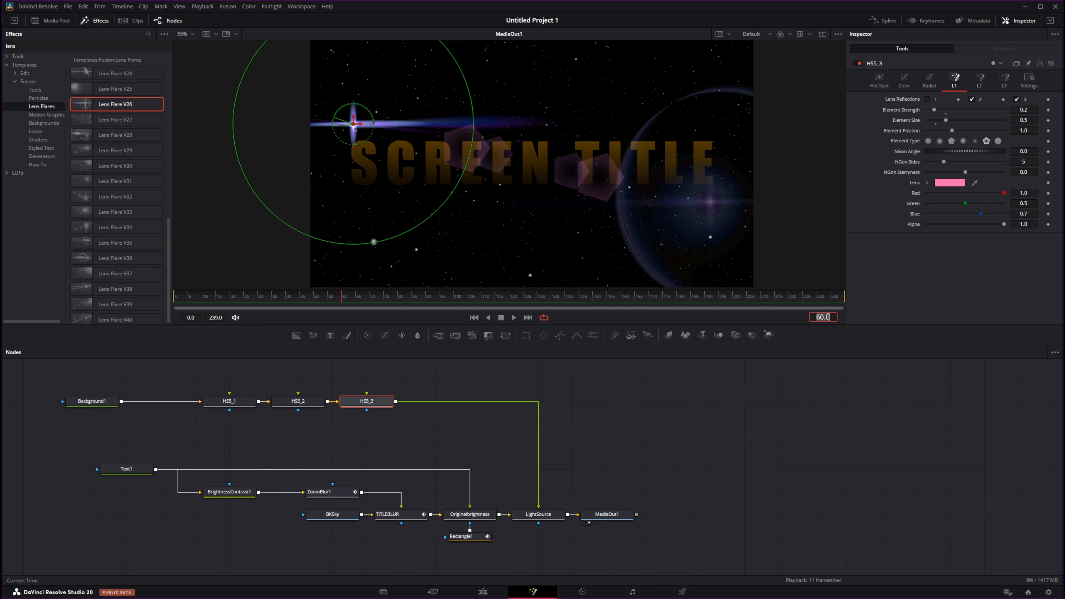
pyautogui.click(372, 402)
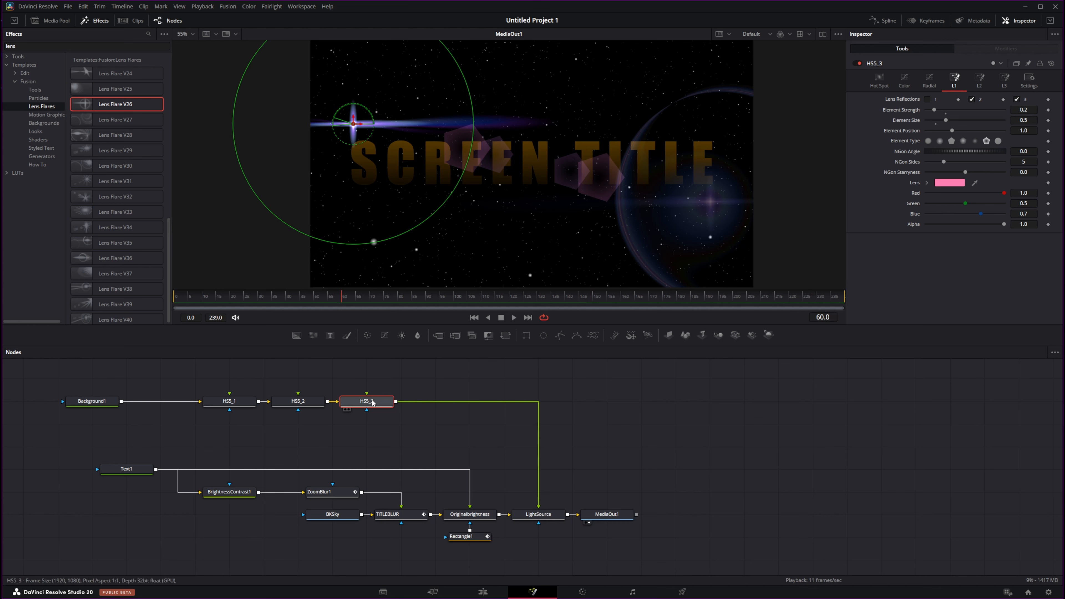